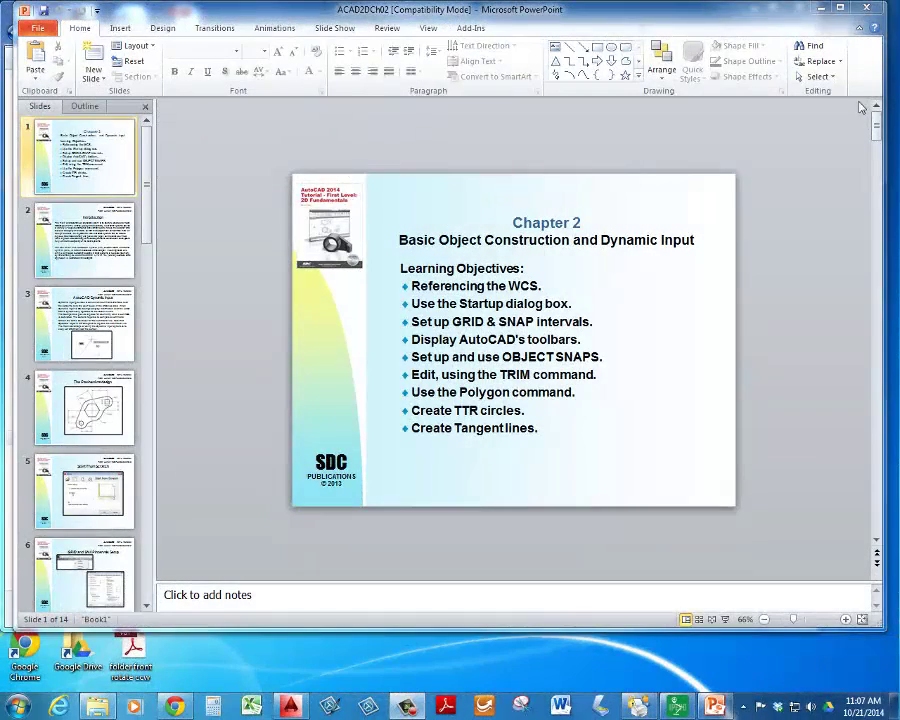
Show the Slide Show ribbon tools for the Chapter 2 presentation
click(334, 28)
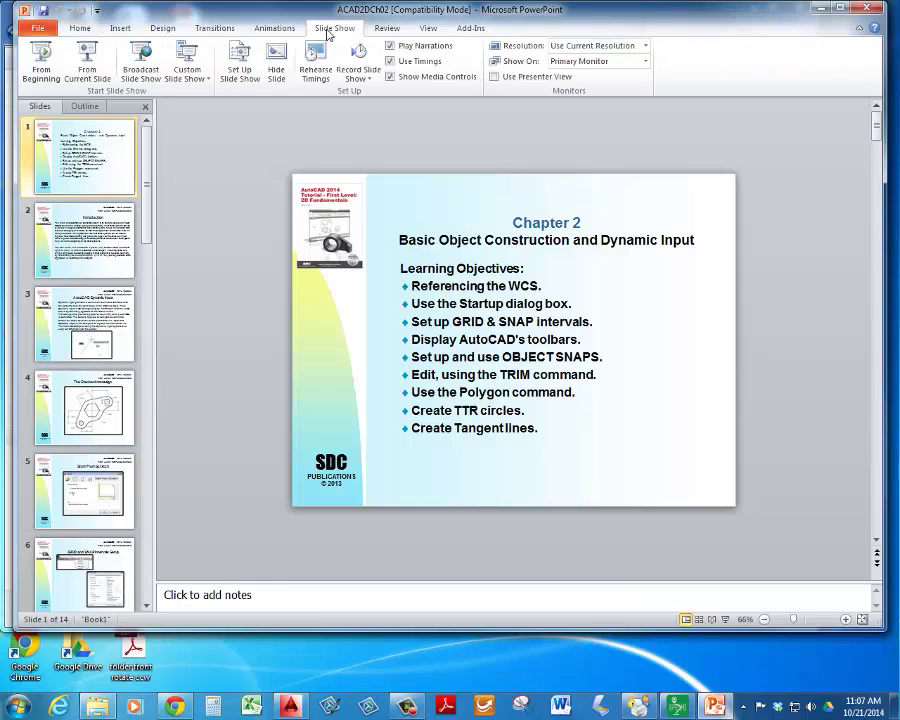
In Set Up Show, choose the 'Browsed by an individual (window)' show type
click(240, 68)
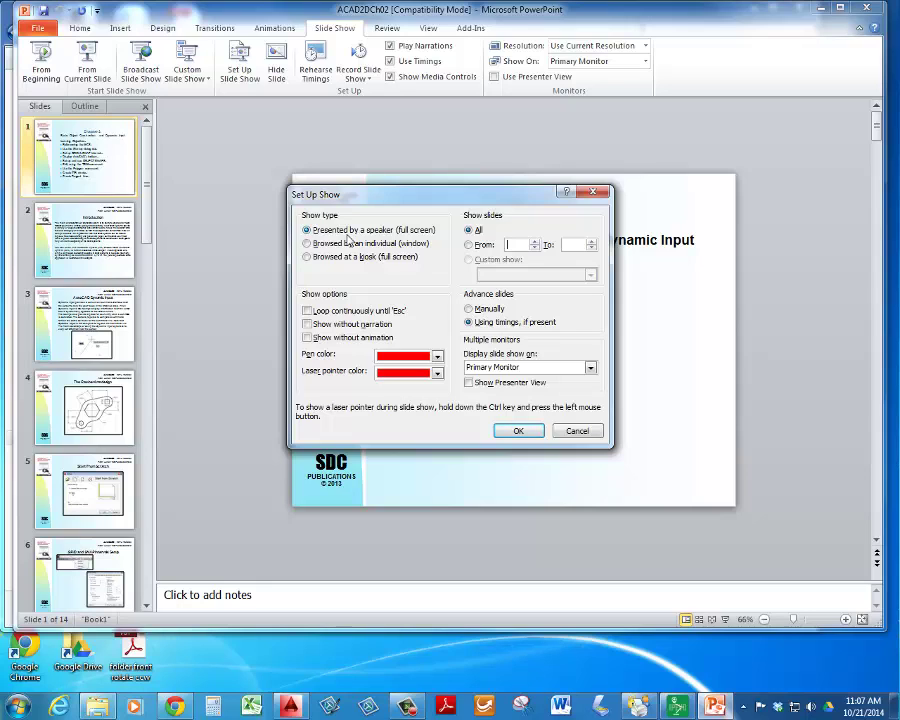
click(308, 244)
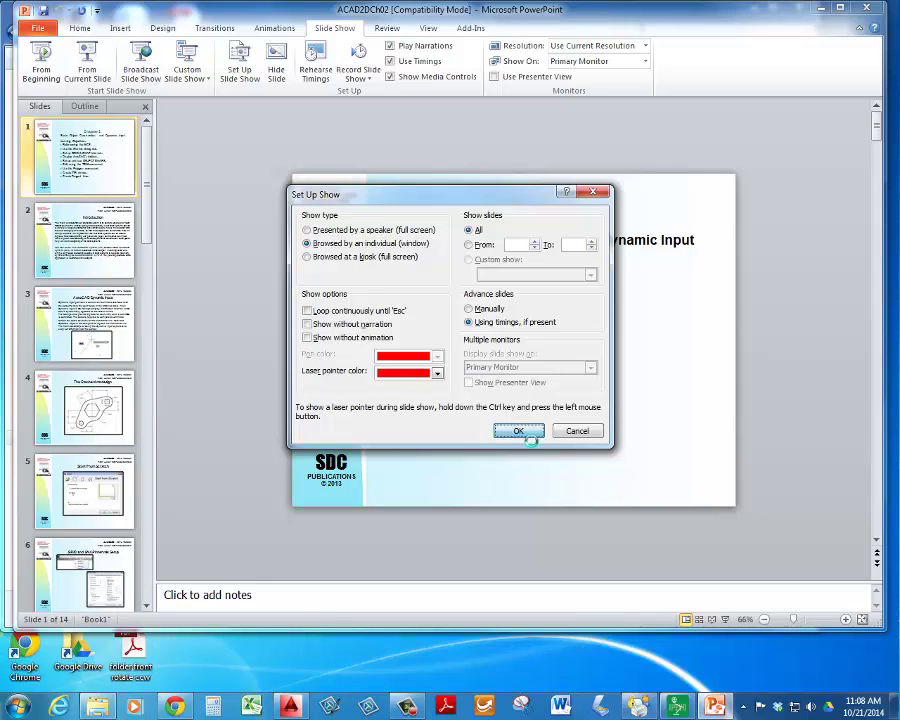
Apply the windowed setup and start the Chapter 2 show from slide 1 with F5
click(520, 432)
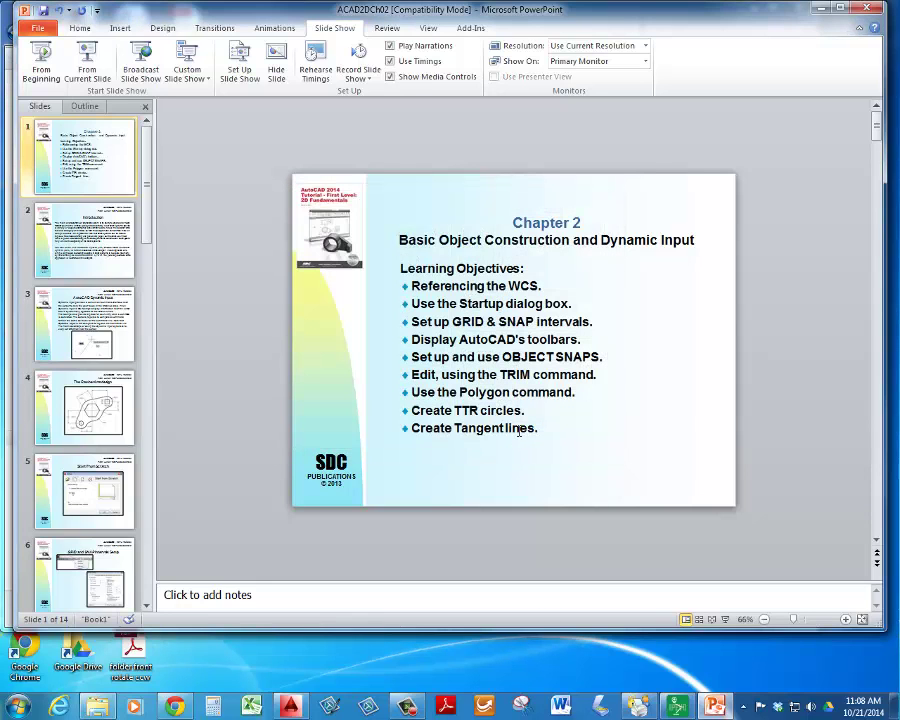
key(F5)
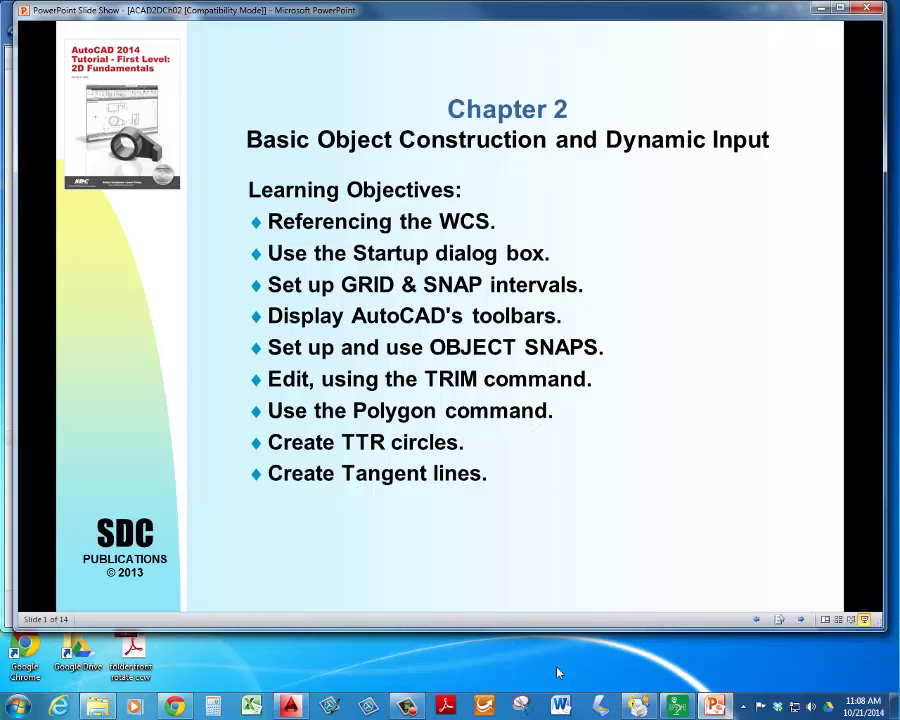
Bring the IPEVO Presenter live camera view of the textbook to the front
click(682, 708)
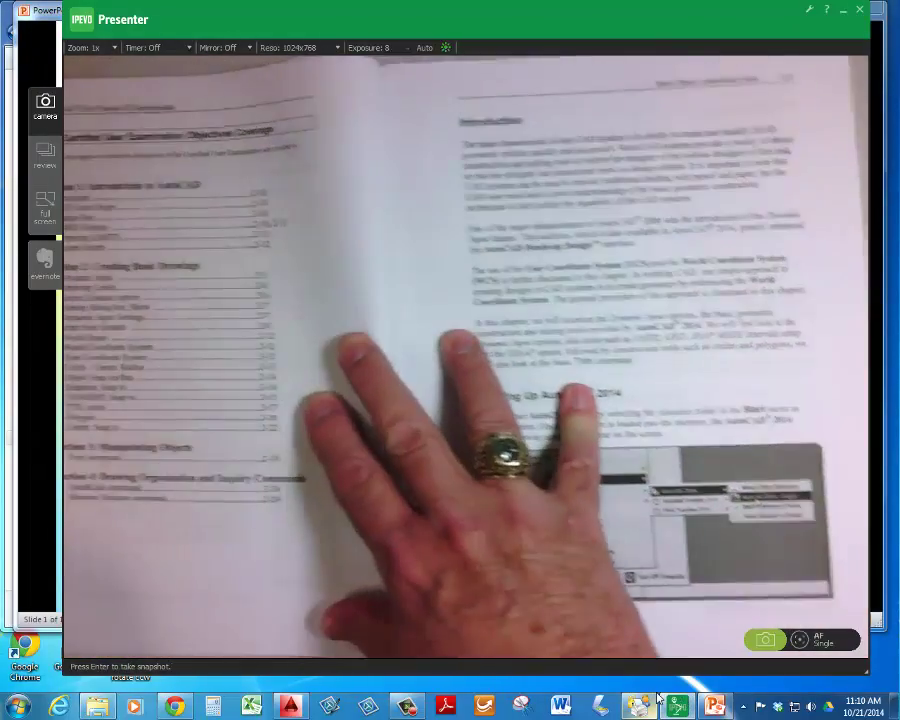
Show the textbook's Chapter 2 Introduction page in the IPEVO camera view
mouse_move(657, 698)
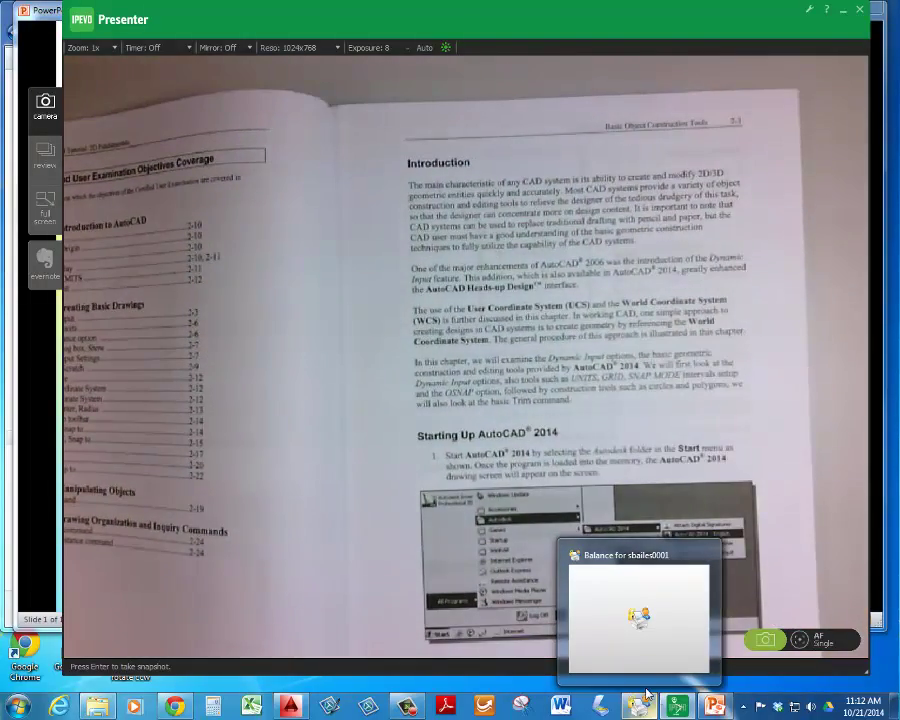
Return to the show and advance past Introduction to slide 3, 'AutoCAD Dynamic Input'
click(714, 706)
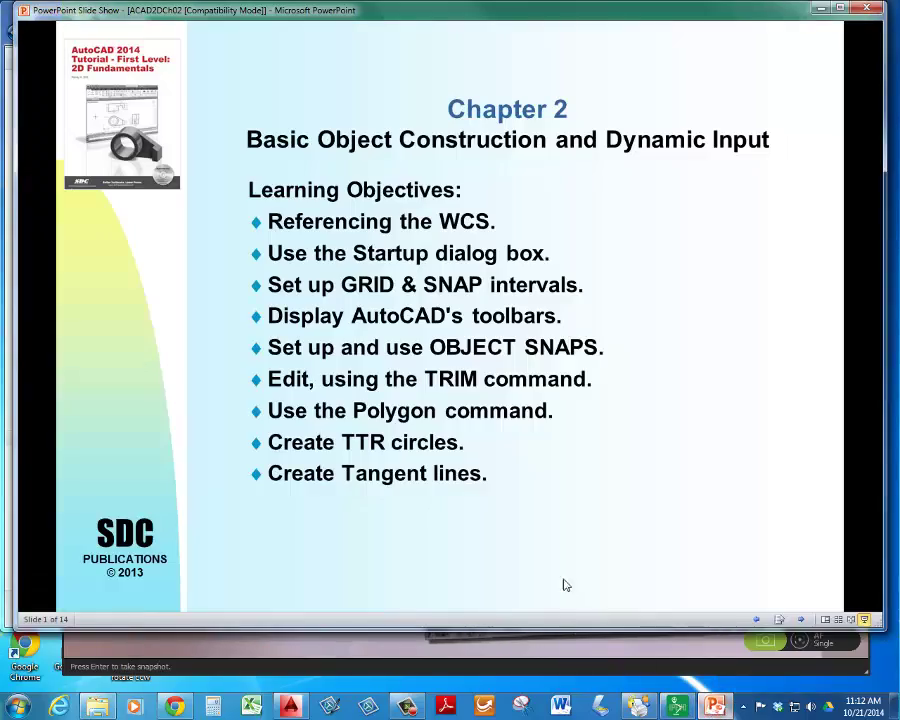
click(591, 539)
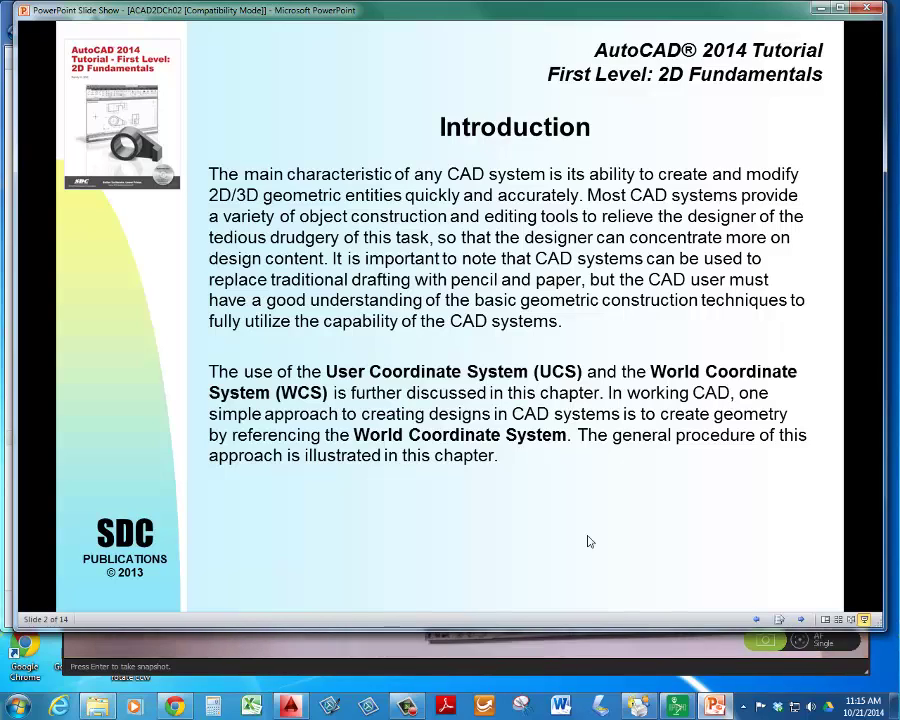
click(541, 545)
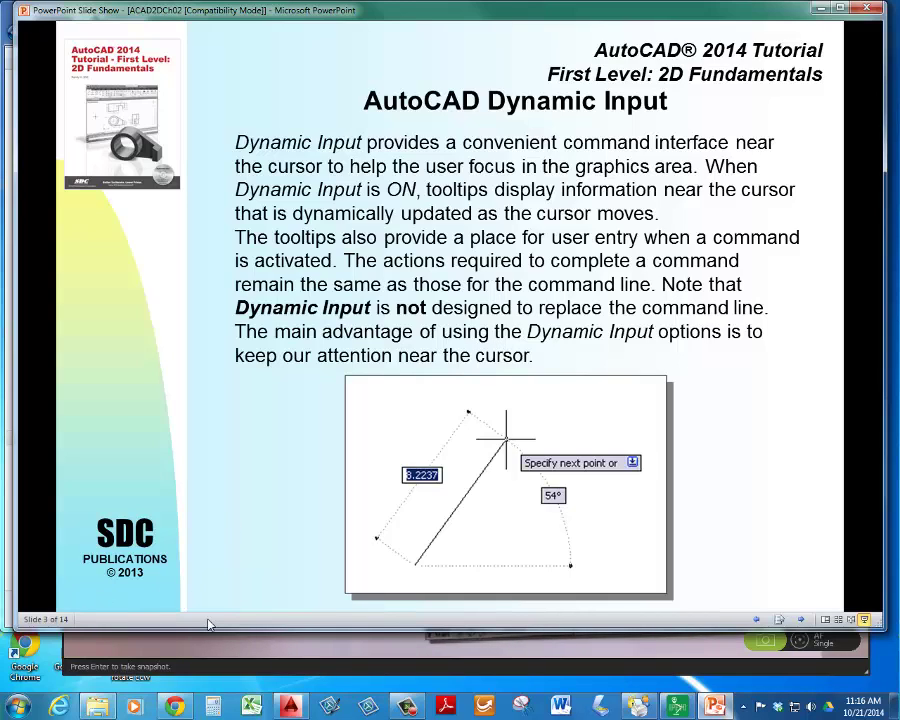
Switch to AutoCAD, maximize its window, and toggle Dynamic Input on the status bar
click(290, 706)
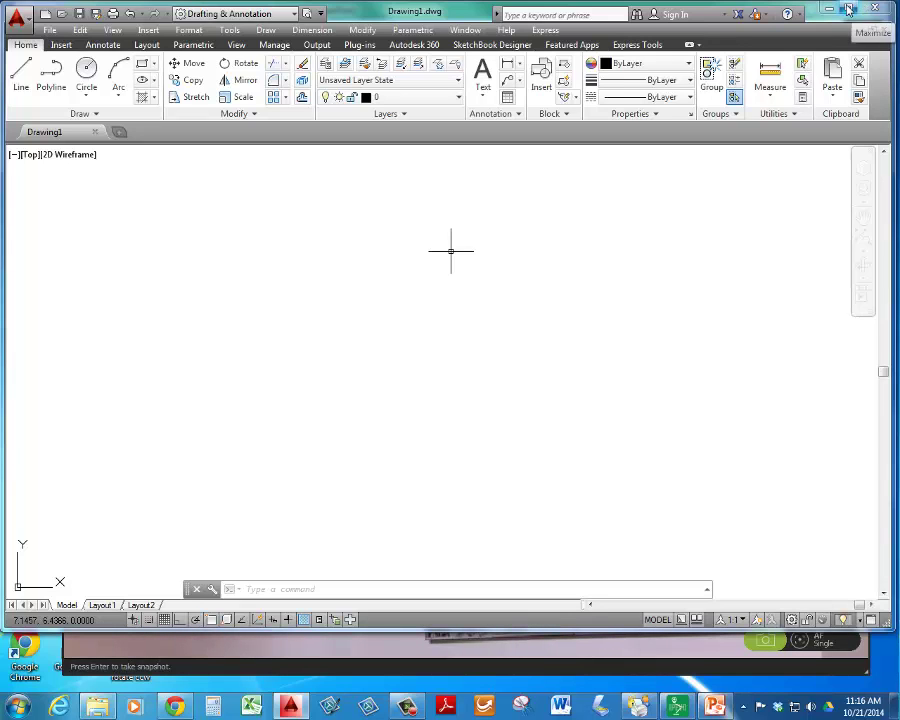
click(852, 8)
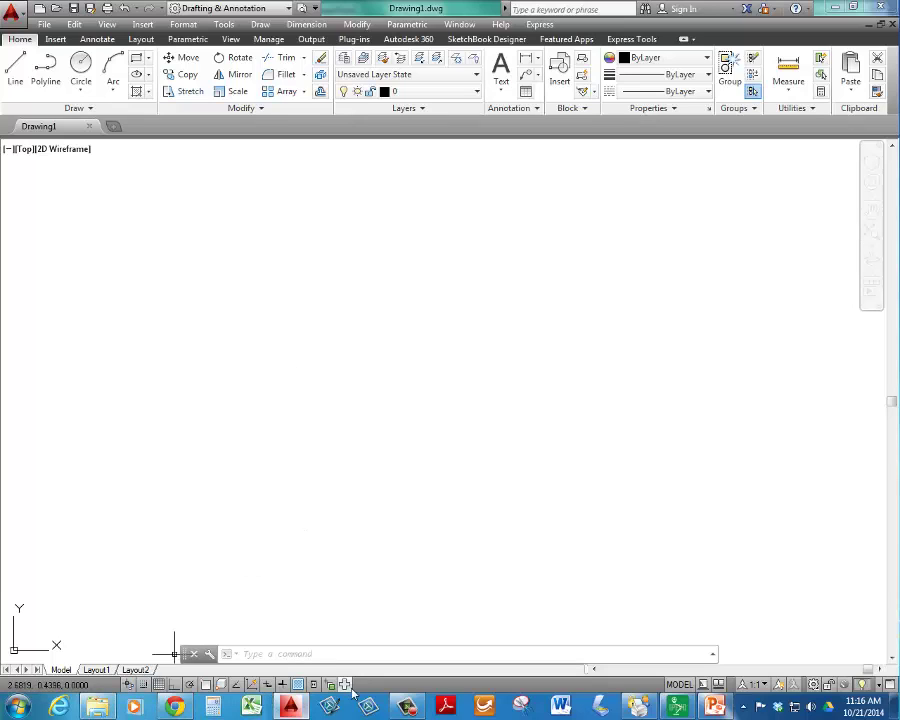
click(267, 685)
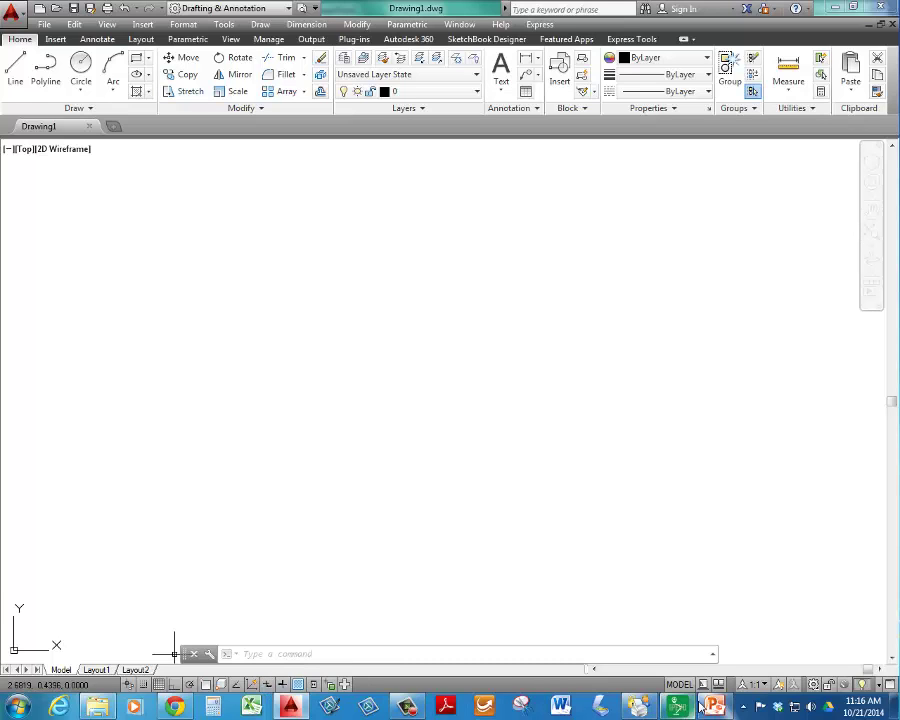
key(alt+Tab)
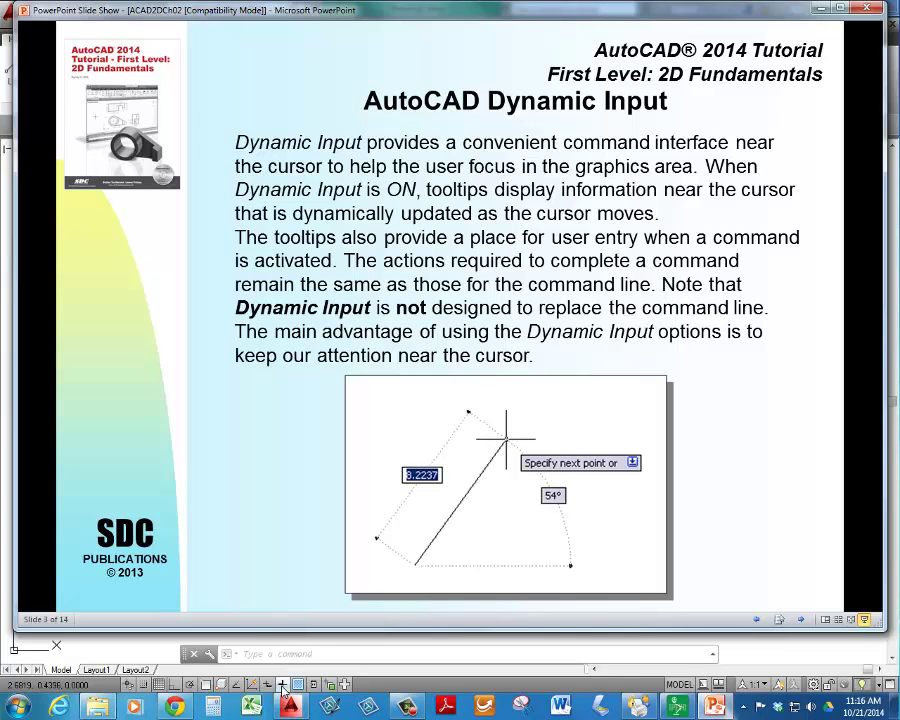
click(312, 656)
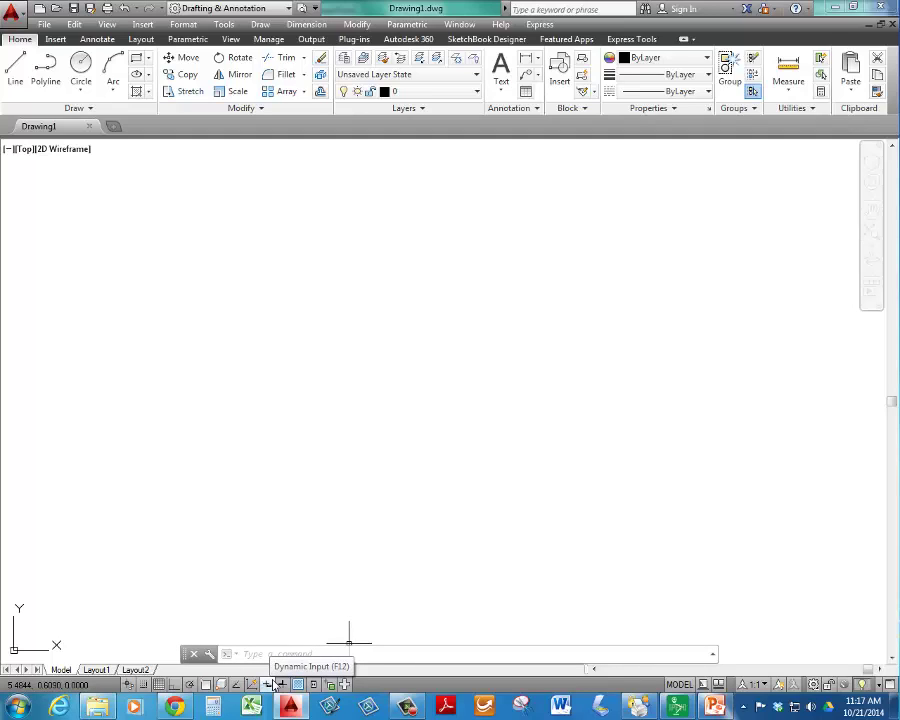
Switch Dynamic Input on using the F12 status-bar button
click(274, 686)
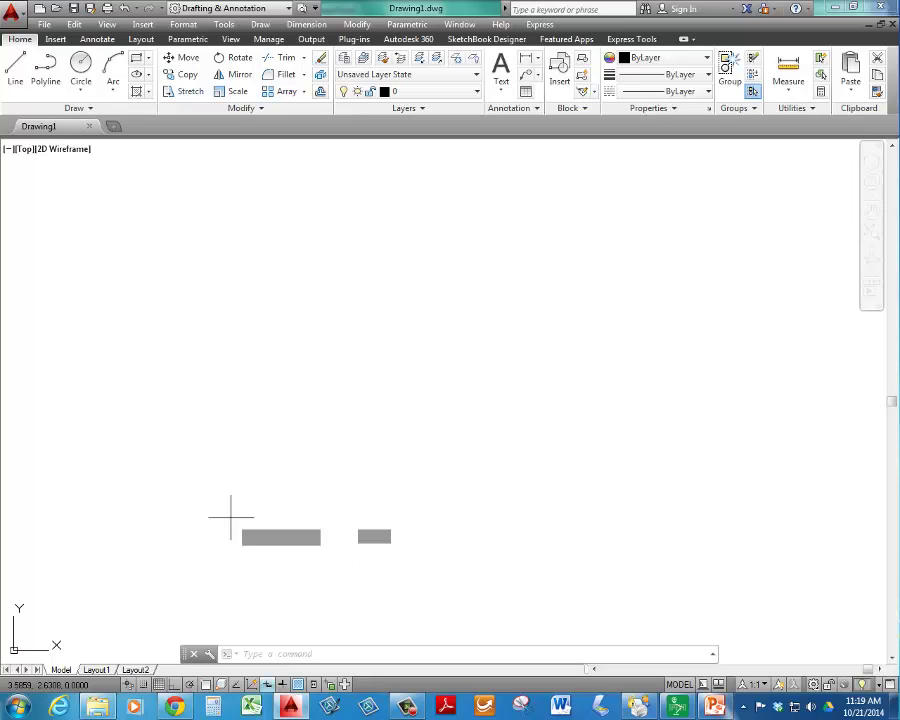
Start the LINE command with the L alias
text(l)
key(Return)
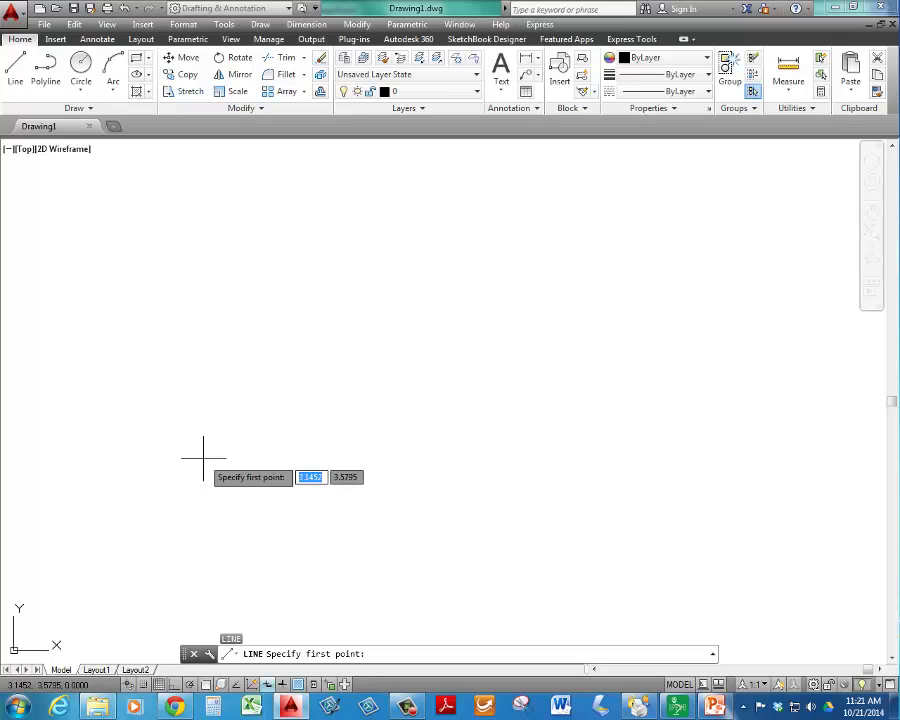
Set the line's first point at 2.5,2.5 and turn Dynamic UCS on with F6
text(2.5)
key(Tab)
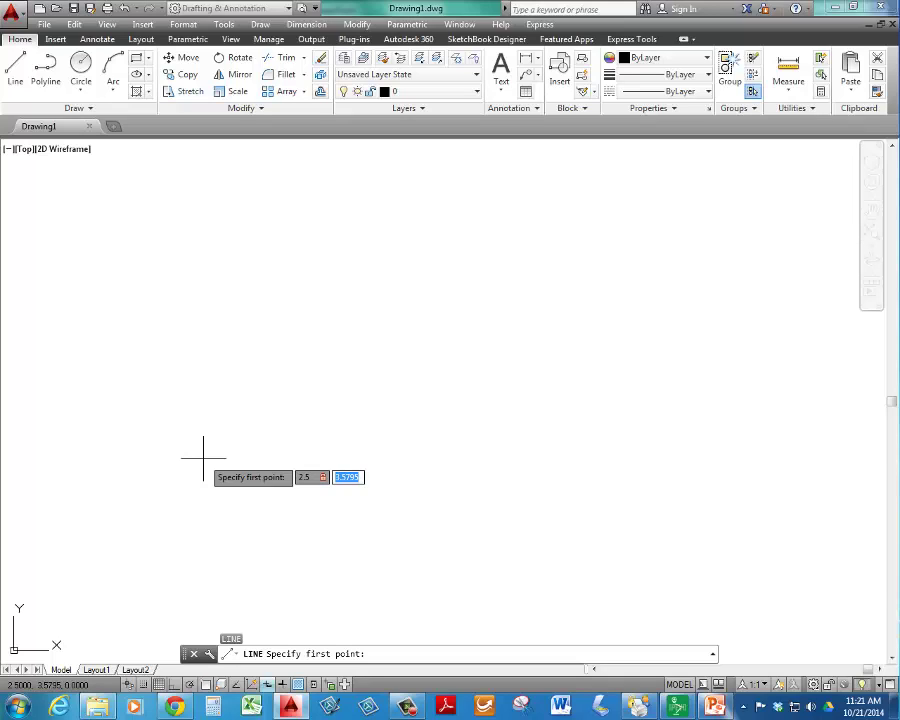
text(2.5)
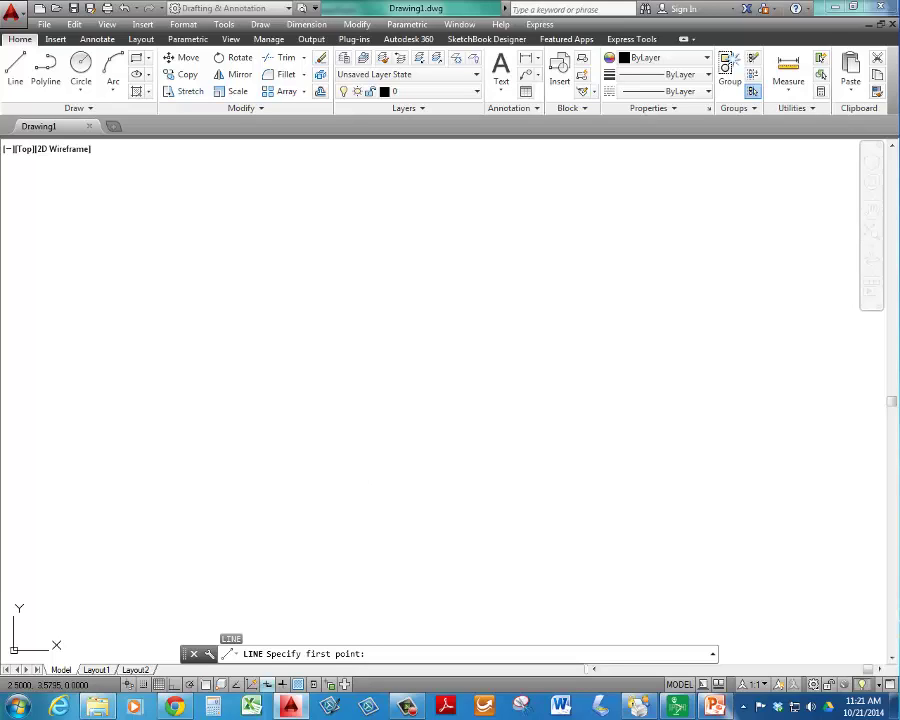
key(Return)
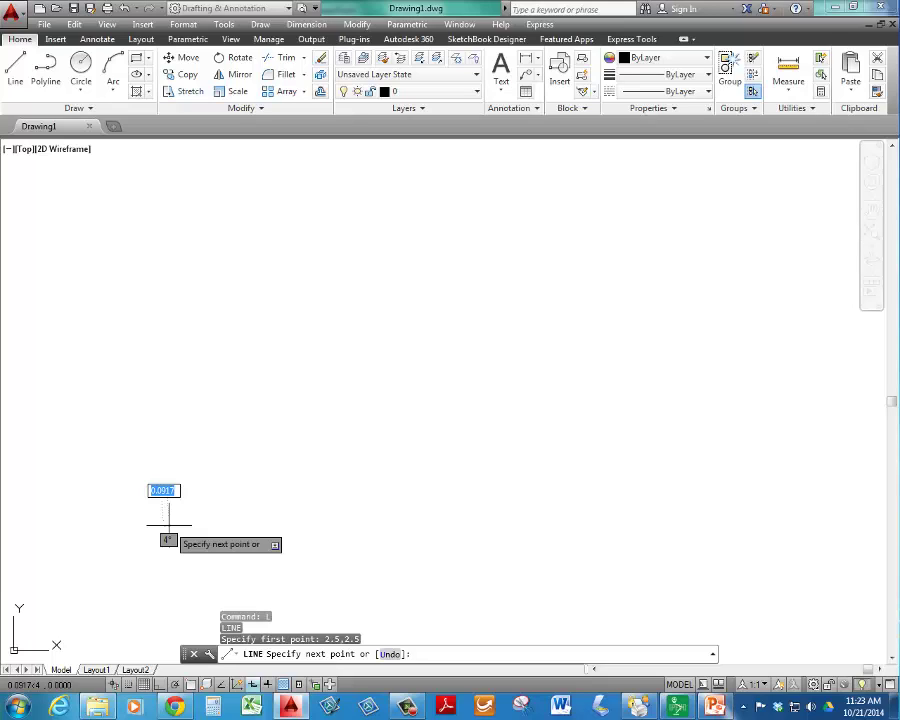
key(F6)
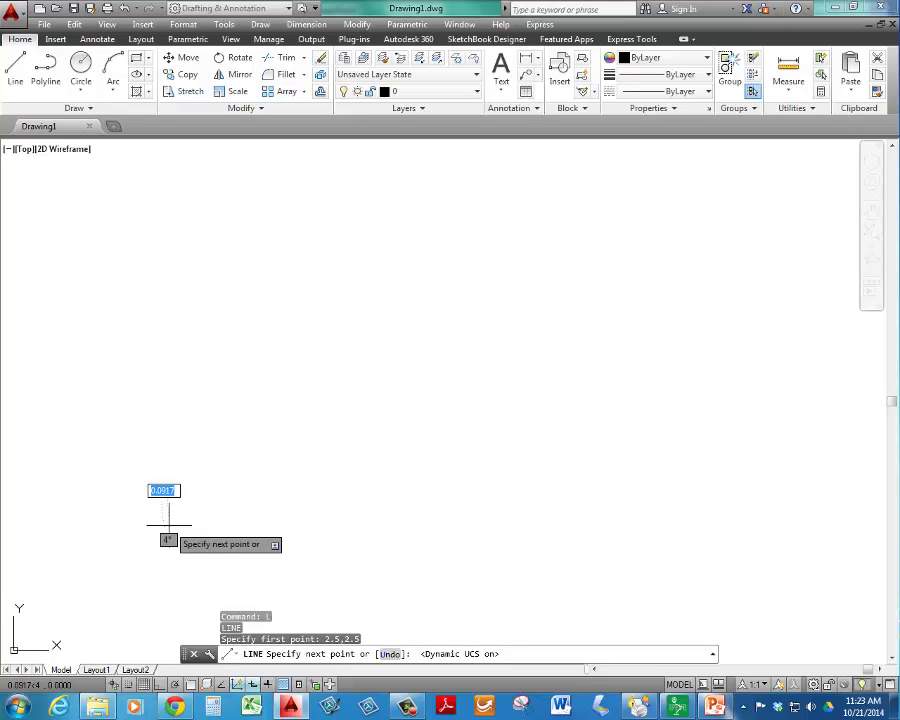
Turn Dynamic UCS off with F6 and turn the live coordinate readout on mid-line
key(F6)
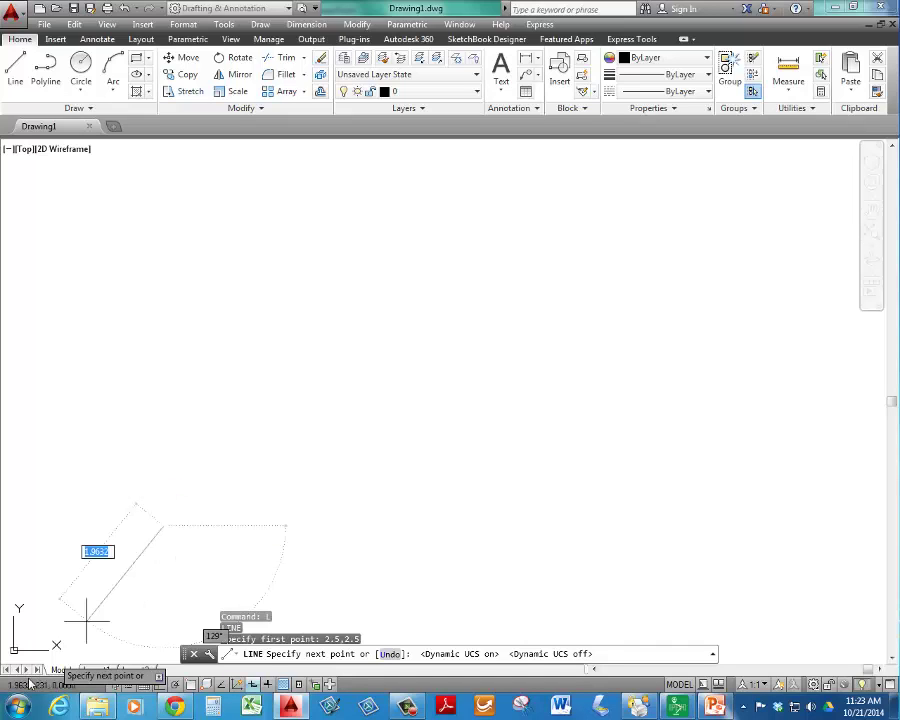
key(ctrl+i)
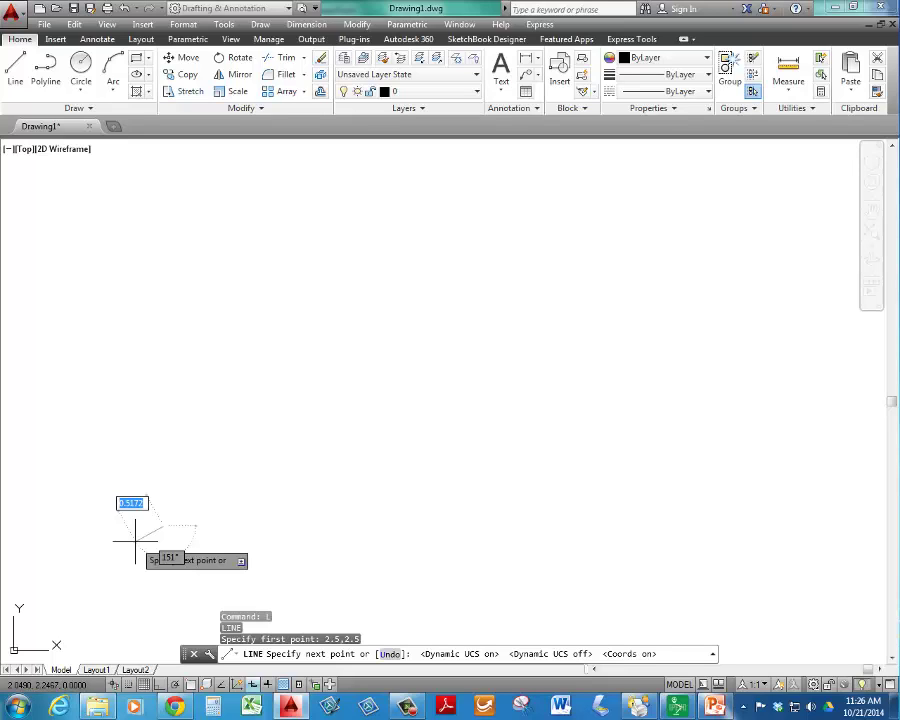
Draw a 0.75-unit line segment at 150° from 2.5,2.5, then end the LINE command
text(.75)
key(Tab)
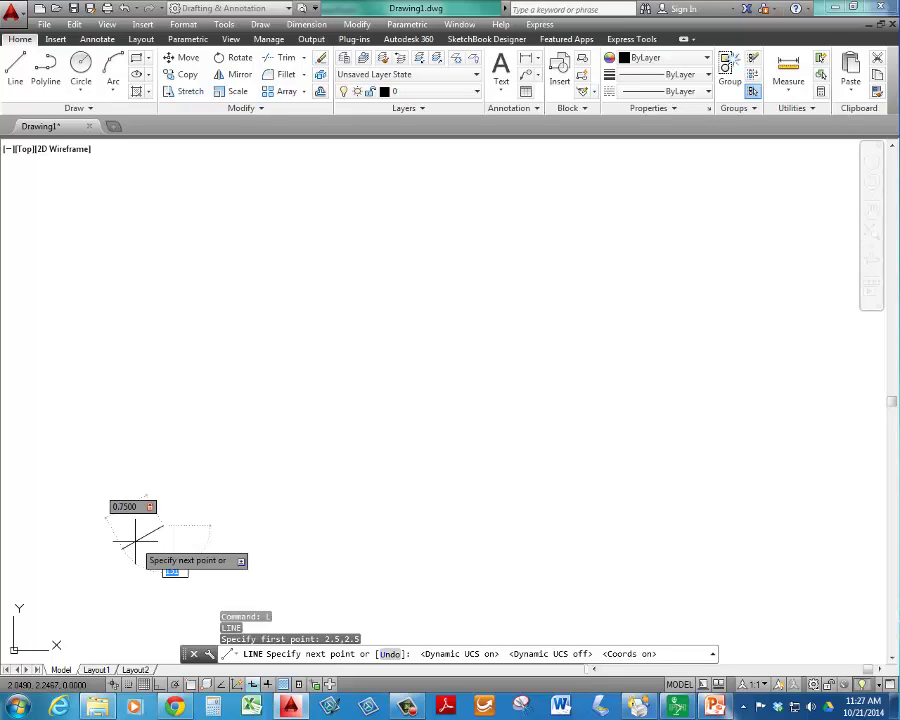
text(150)
key(Return)
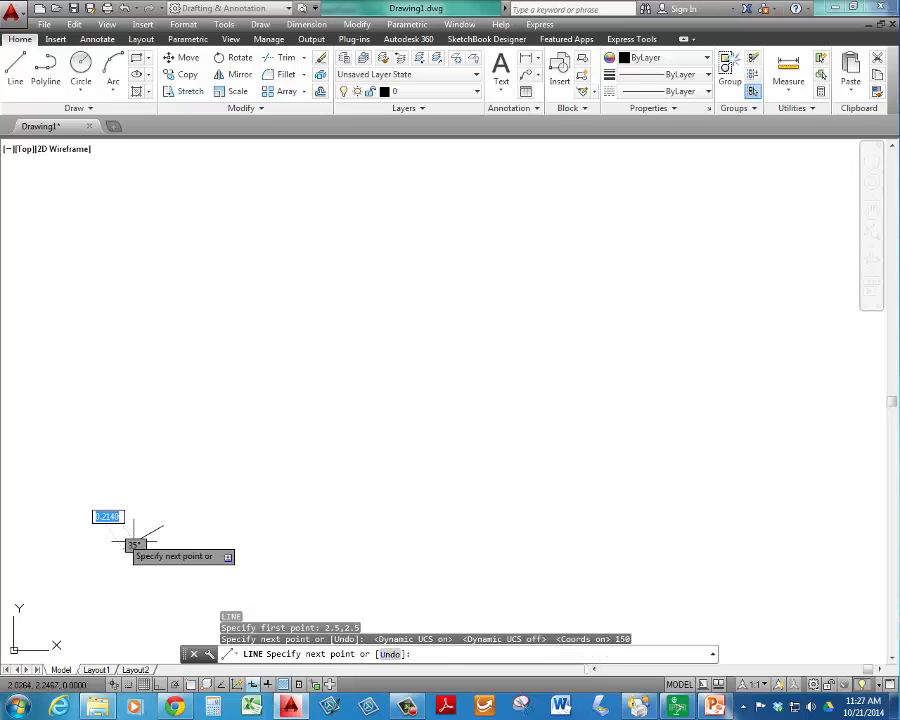
click(124, 548)
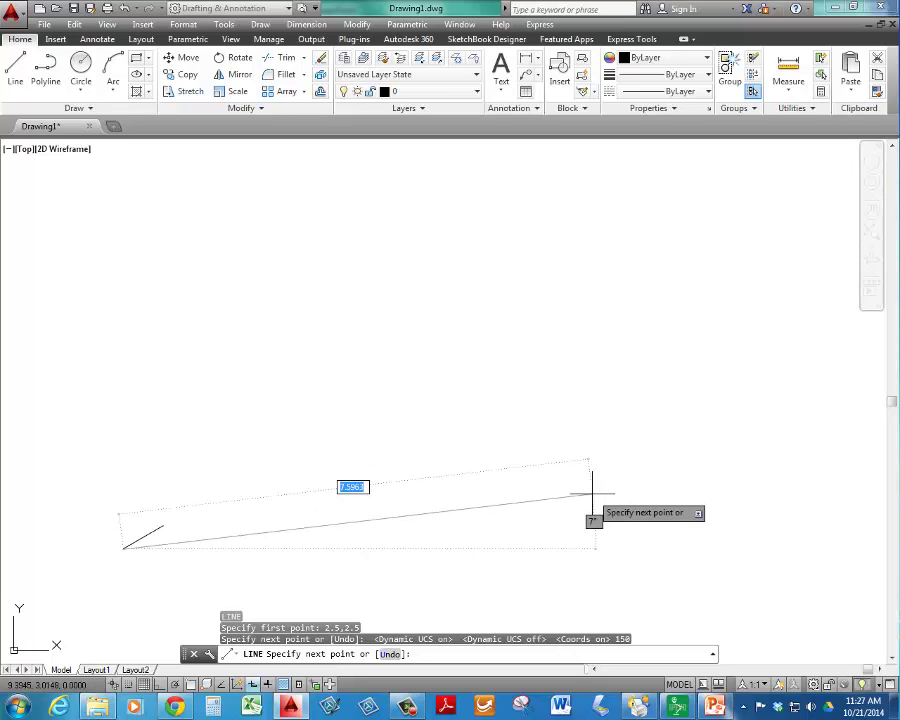
key(Escape)
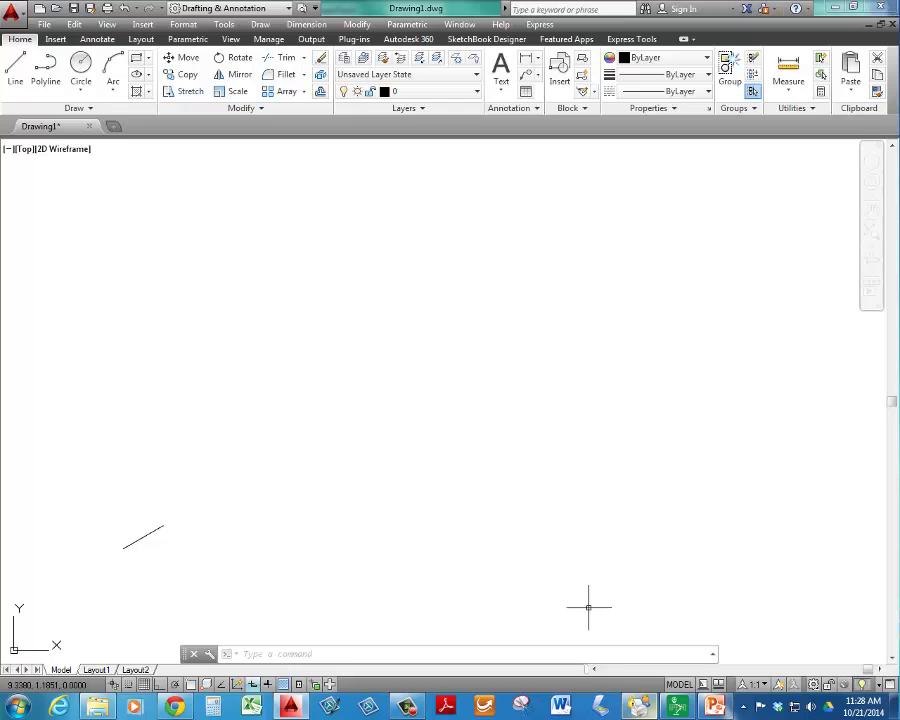
Show the document camera view of the textbook's Drawing Area Setup page in IPEVO Presenter
click(674, 710)
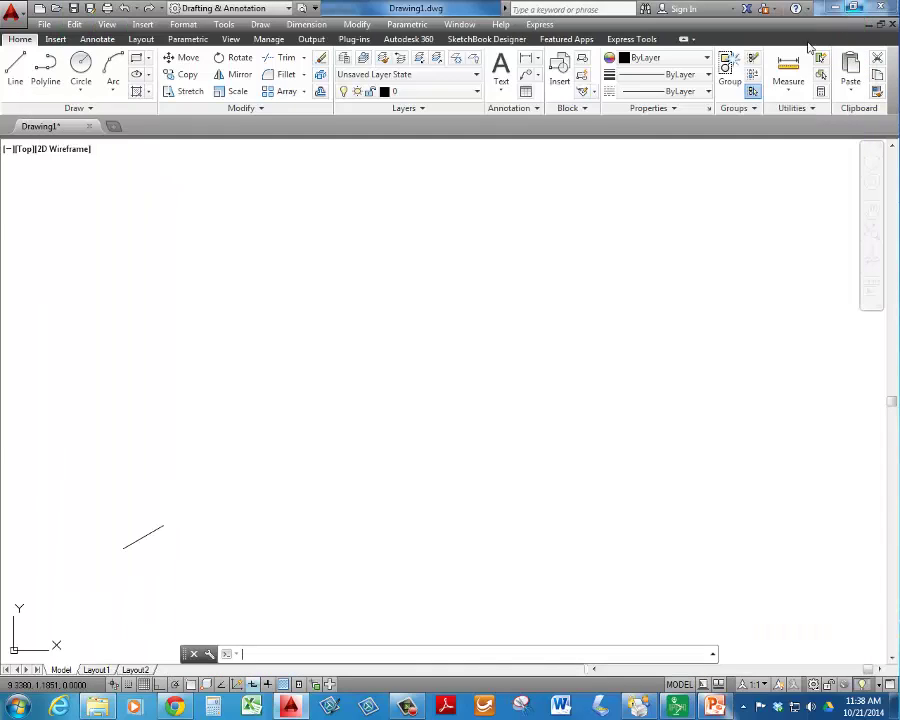
Close the camera view, dismiss the Quick Access Toolbar menu unchanged, and reopen the textbook camera view
click(860, 12)
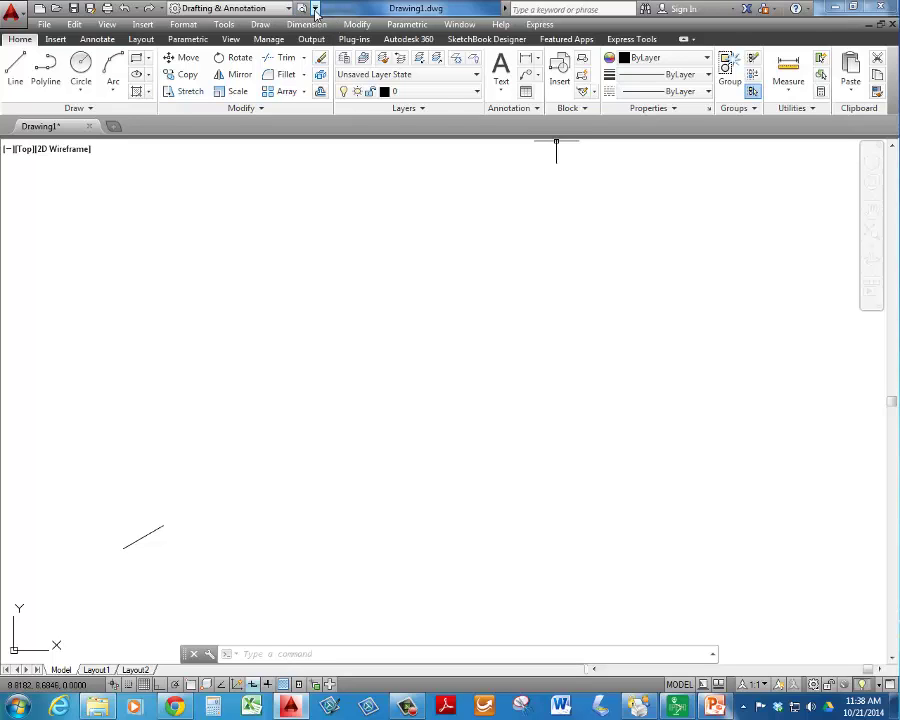
click(315, 8)
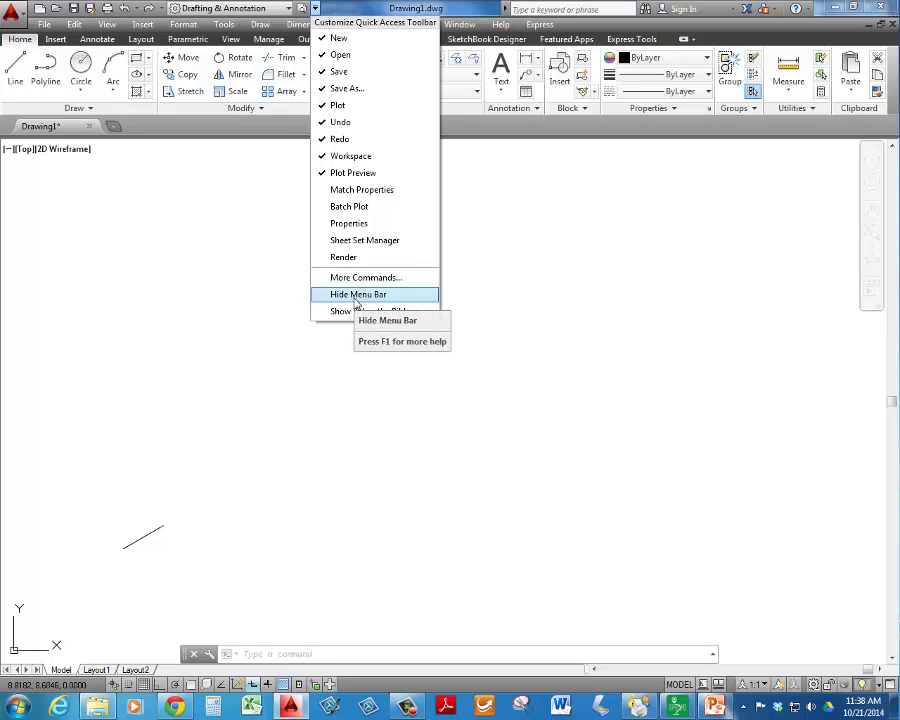
click(231, 304)
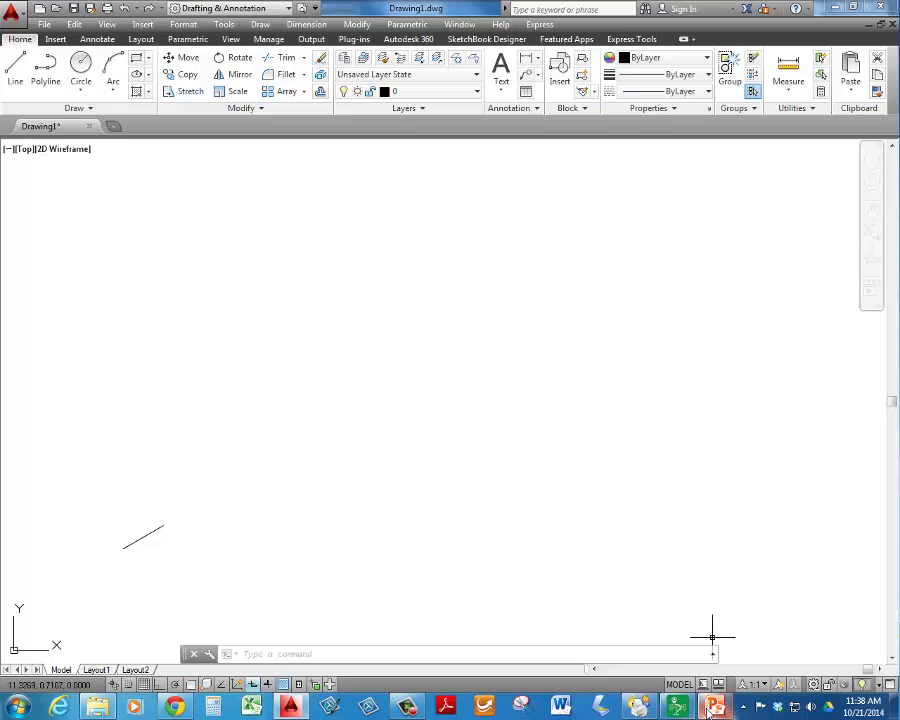
click(666, 708)
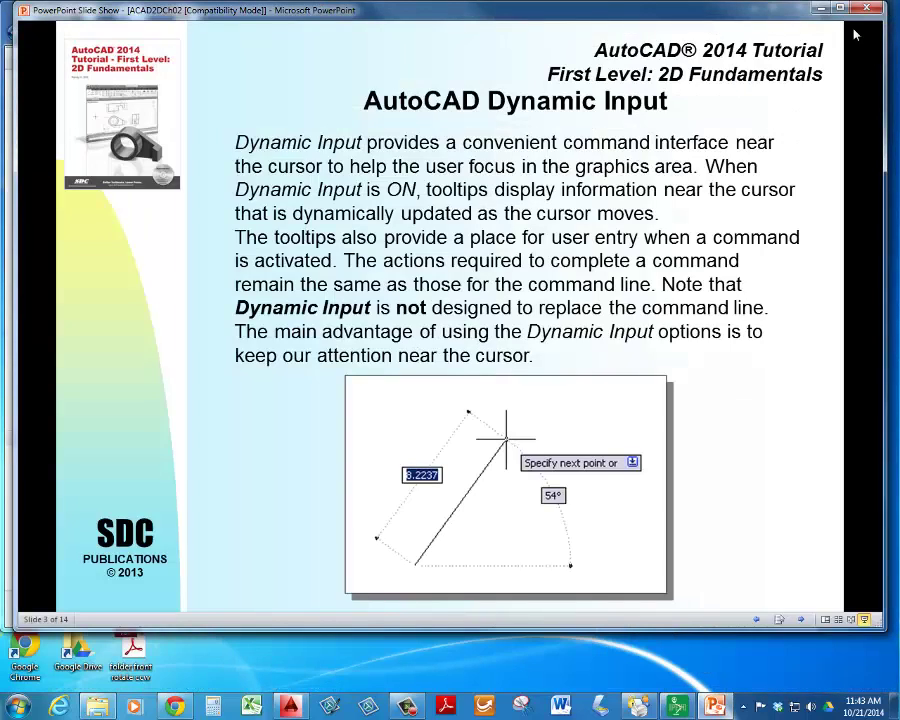
Back in AutoCAD, draw a circle near the drawing's middle and start a new LINE
click(818, 12)
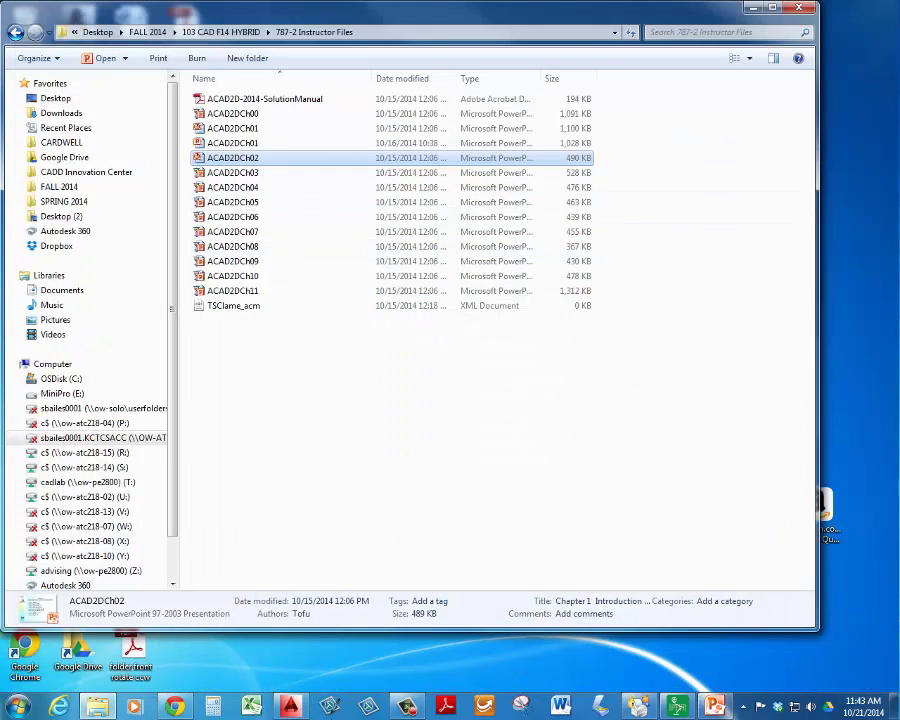
click(289, 708)
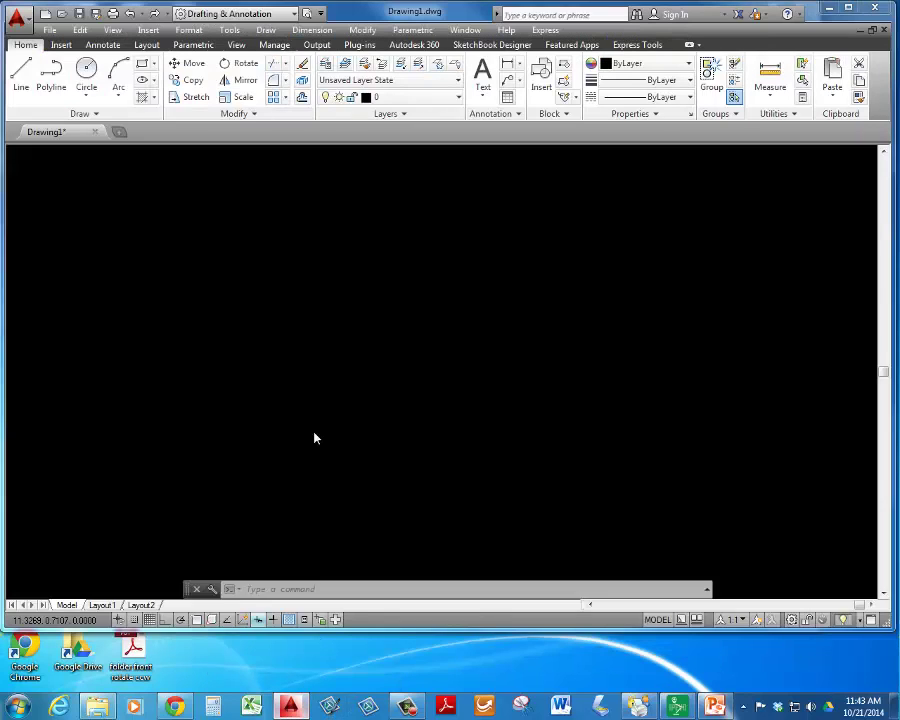
key(Escape)
key(Escape)
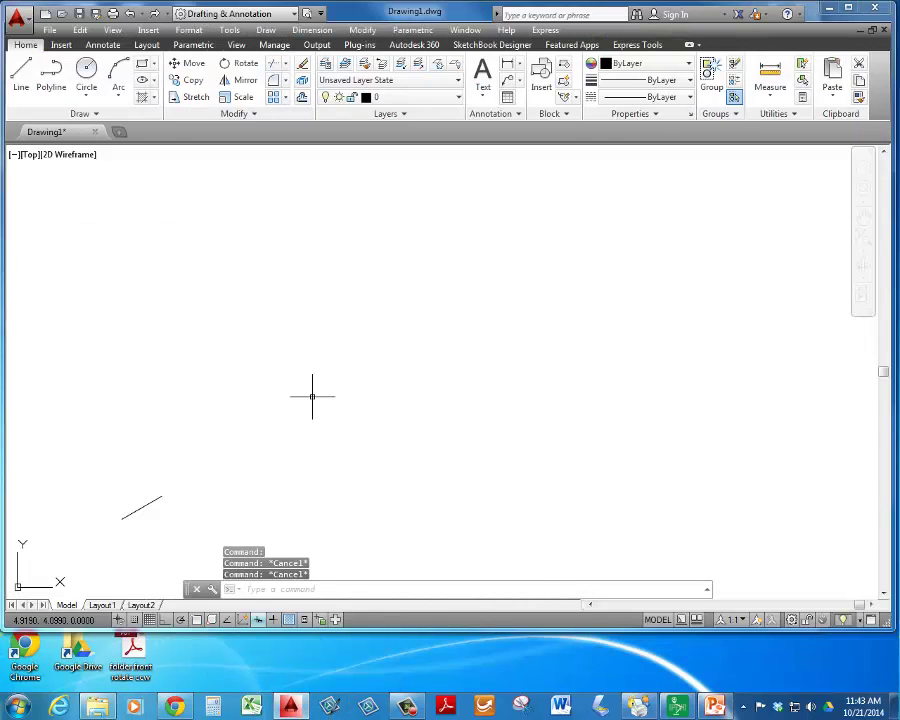
text(c)
key(Return)
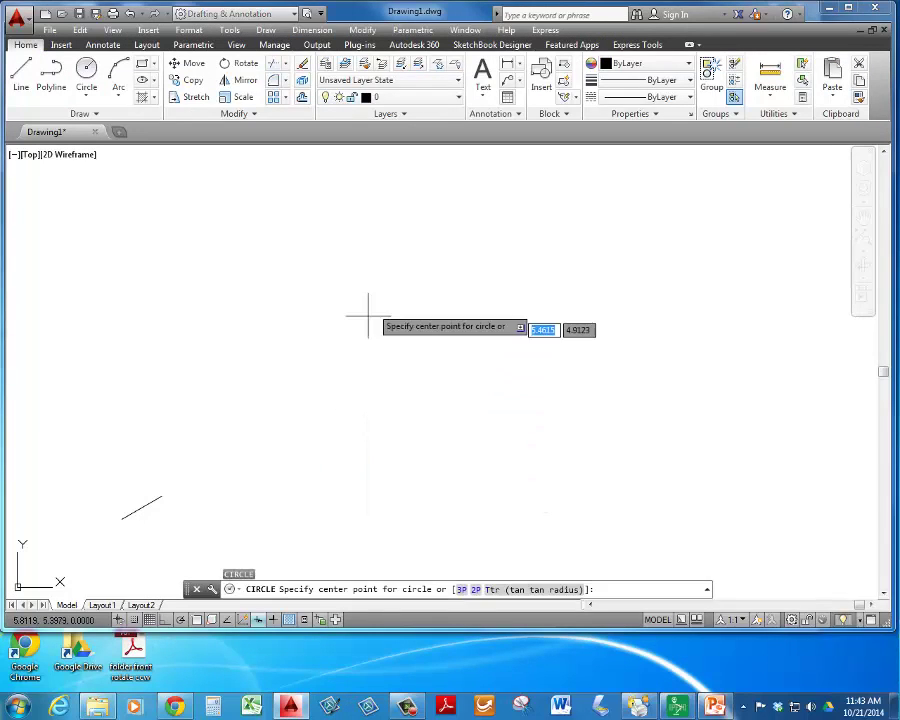
click(372, 303)
click(449, 363)
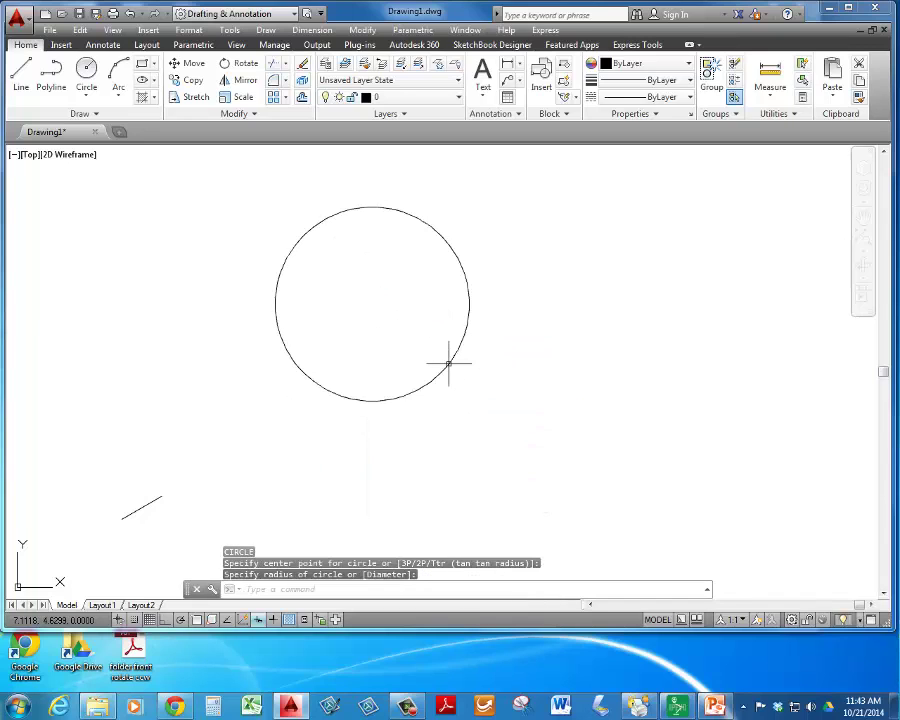
text(l)
key(Return)
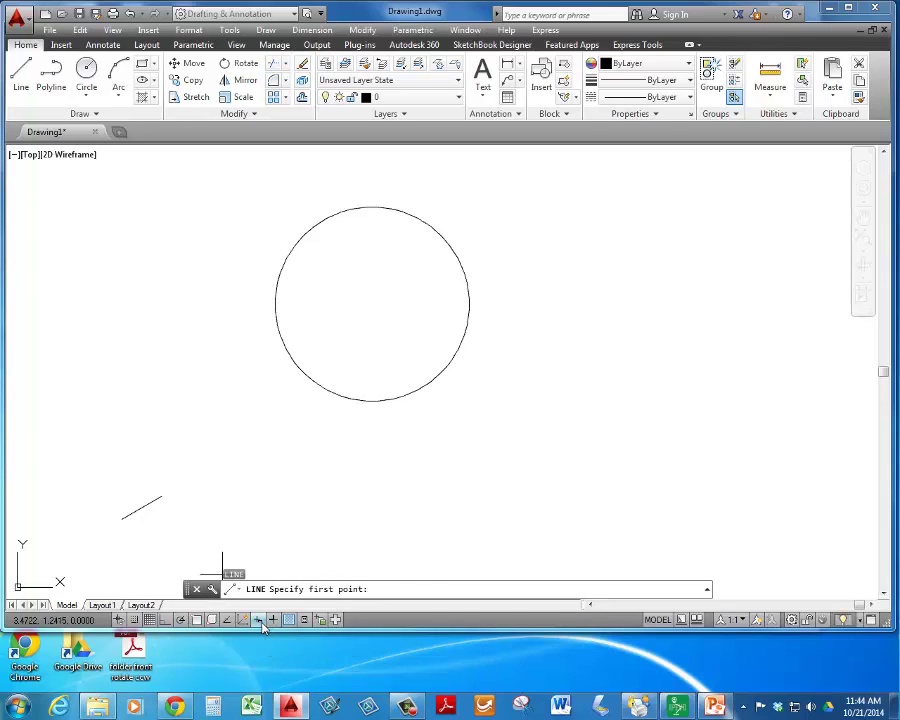
click(197, 621)
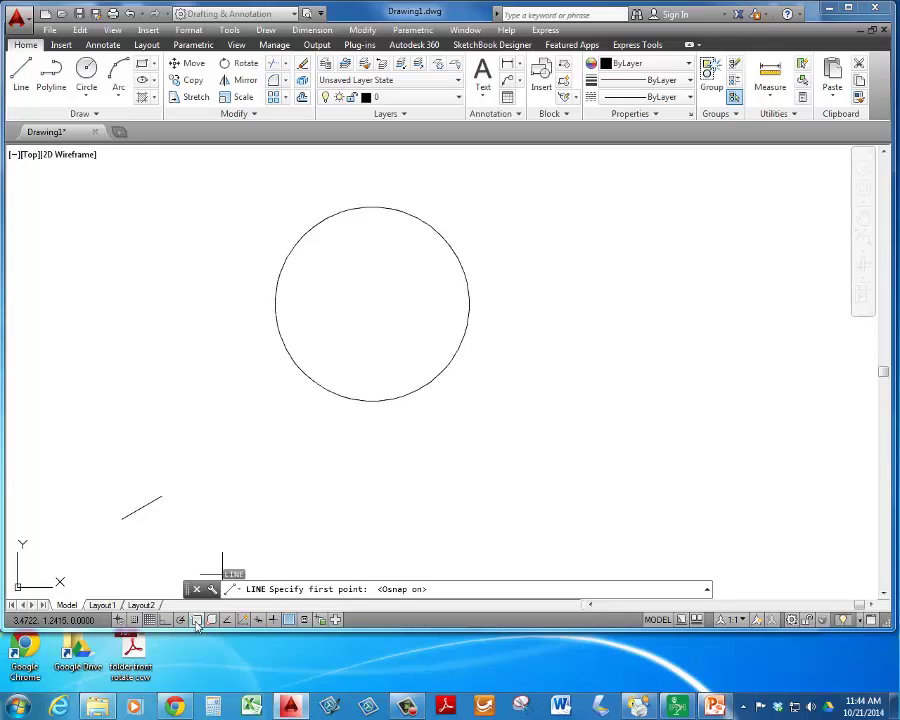
right_click(197, 621)
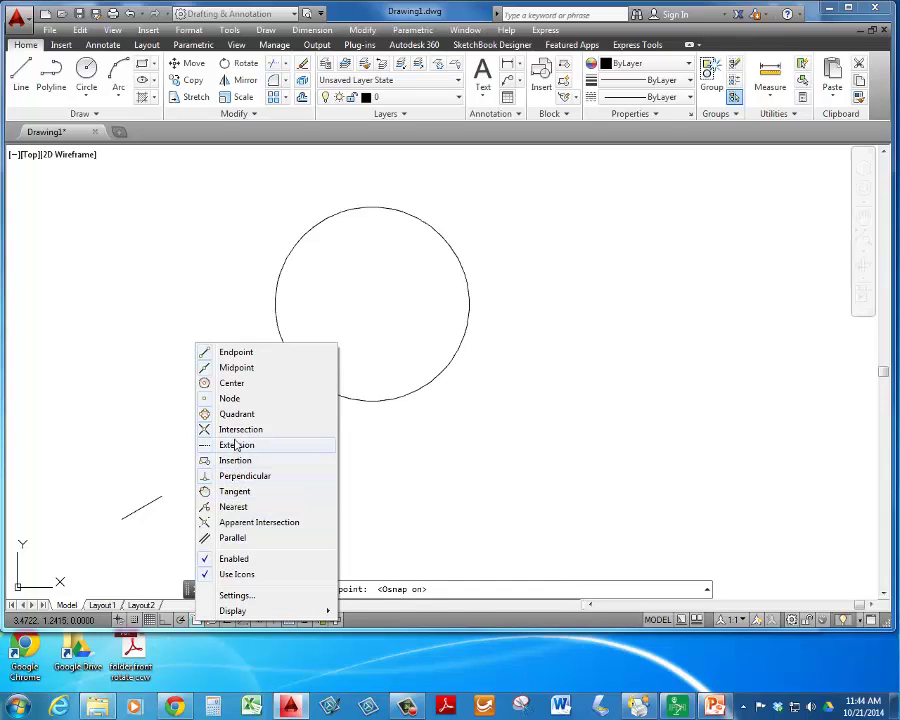
click(238, 491)
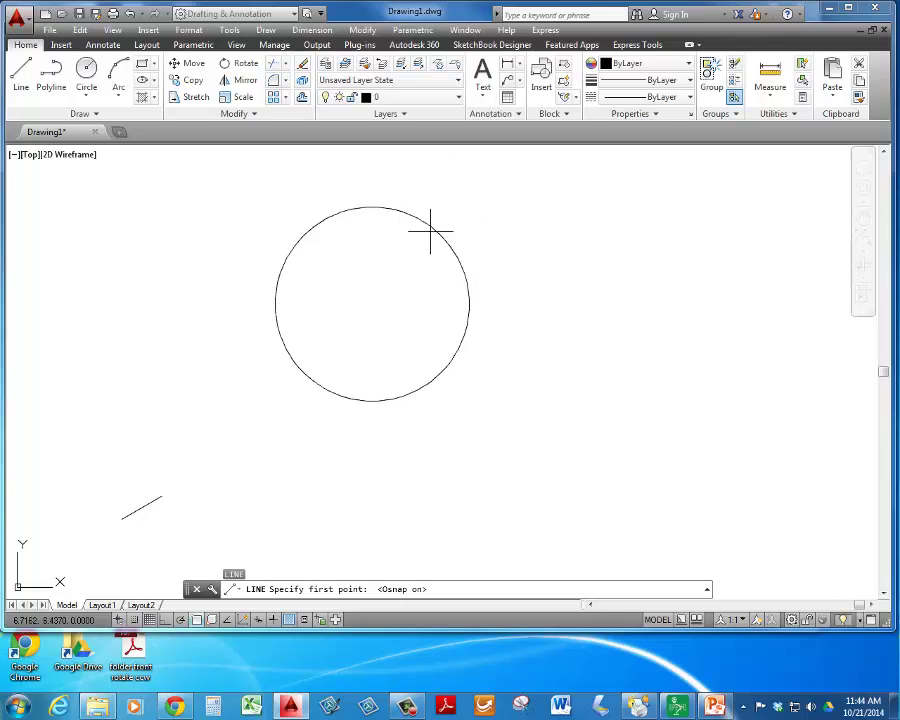
click(196, 621)
click(196, 621)
right_click(196, 621)
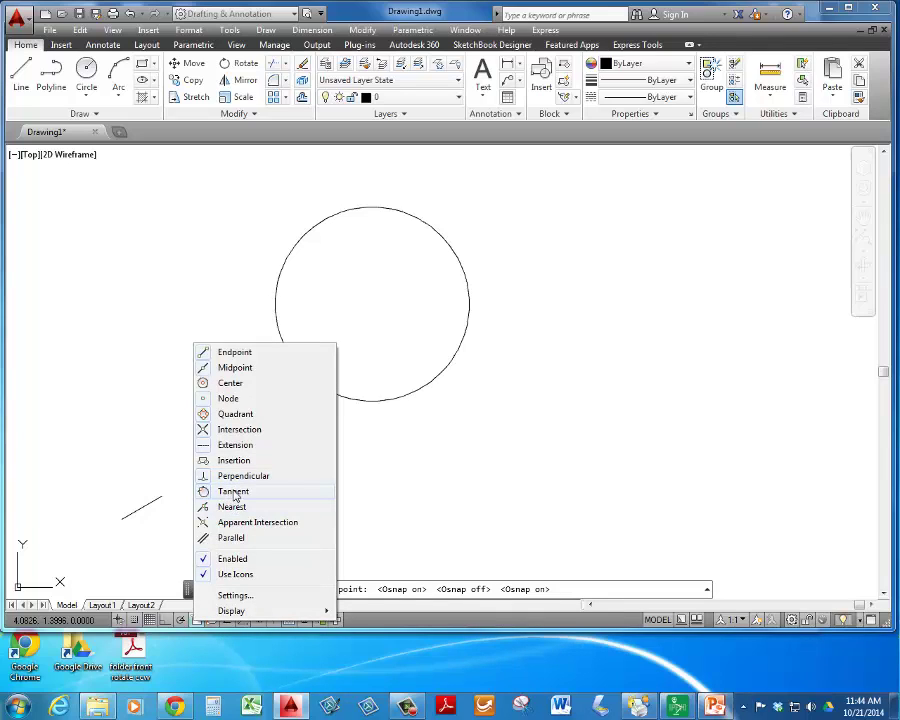
click(234, 492)
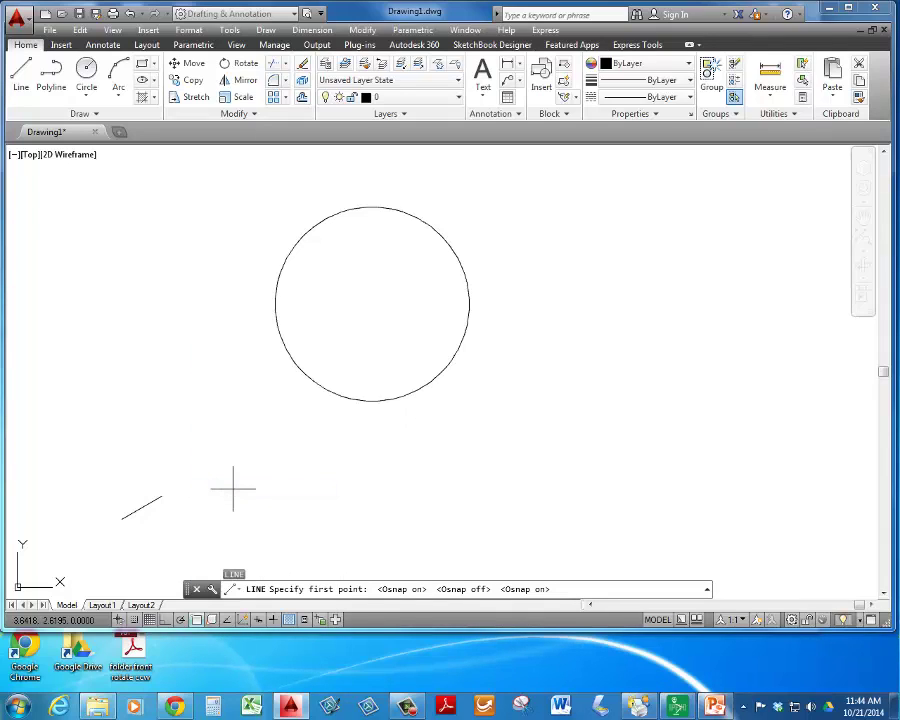
Show the object snap mode menu from the status bar's Object Snap button
right_click(197, 621)
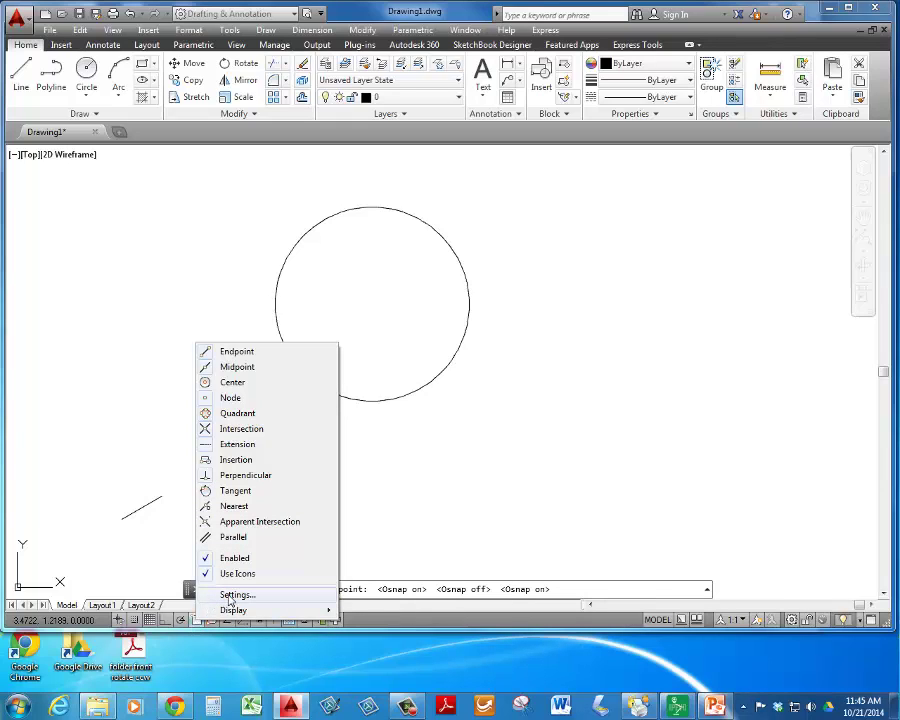
Clear all running object snaps, then enable only Endpoint, Tangent and Extension
key(Escape)
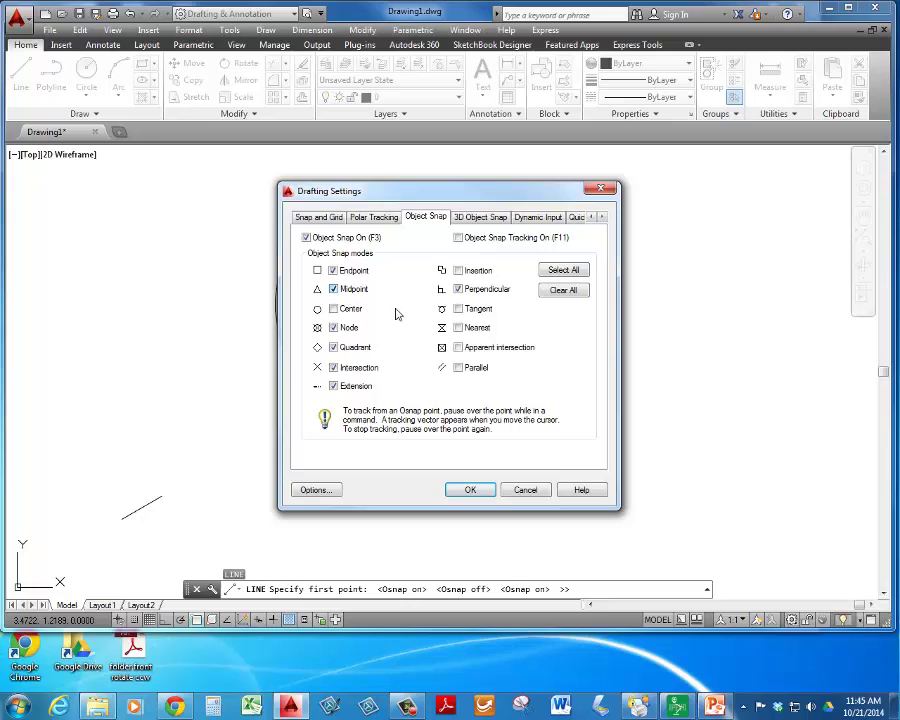
click(564, 291)
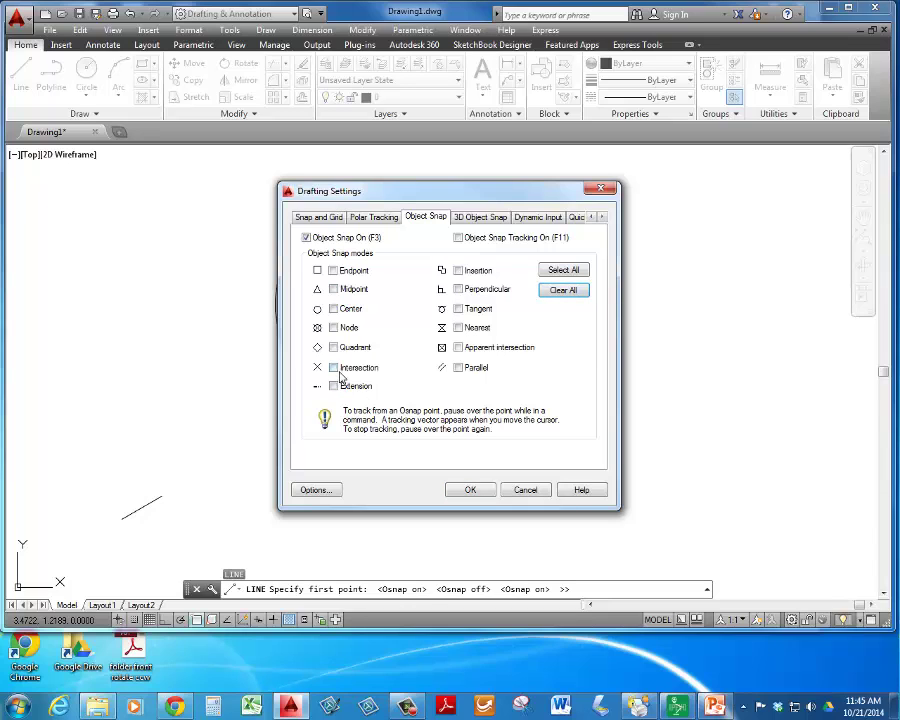
click(333, 271)
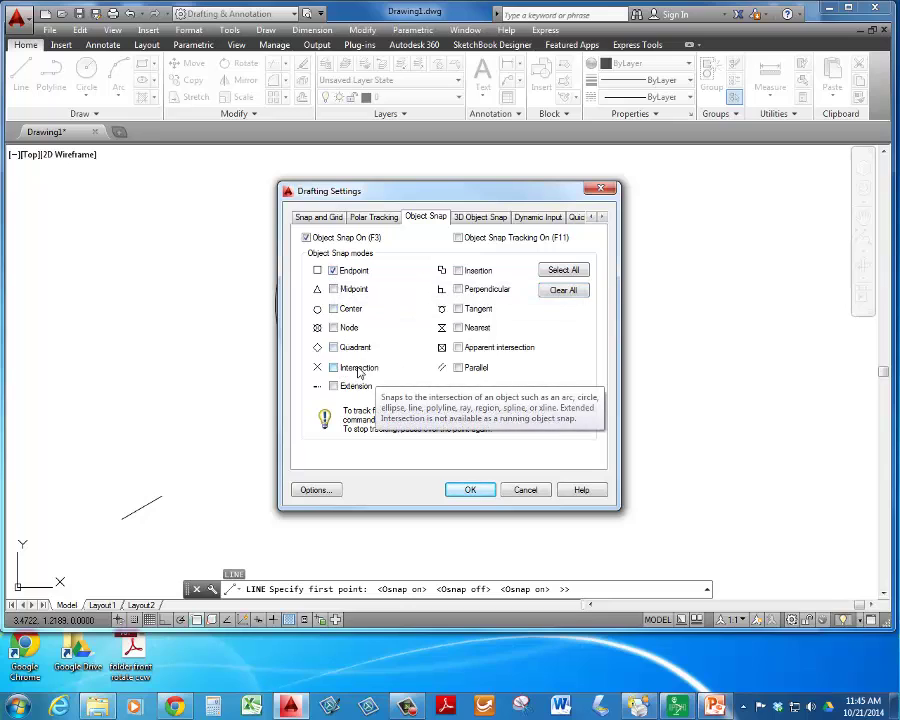
click(458, 309)
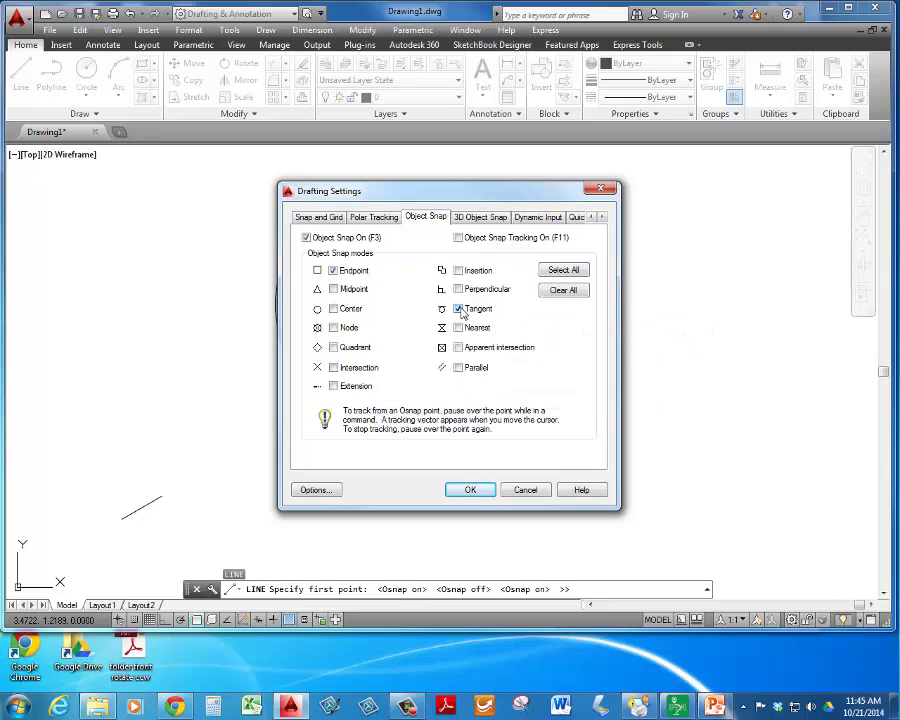
click(335, 387)
Confirm Drafting Settings with OK so the Endpoint, Tangent and Extension snaps take effect
click(472, 494)
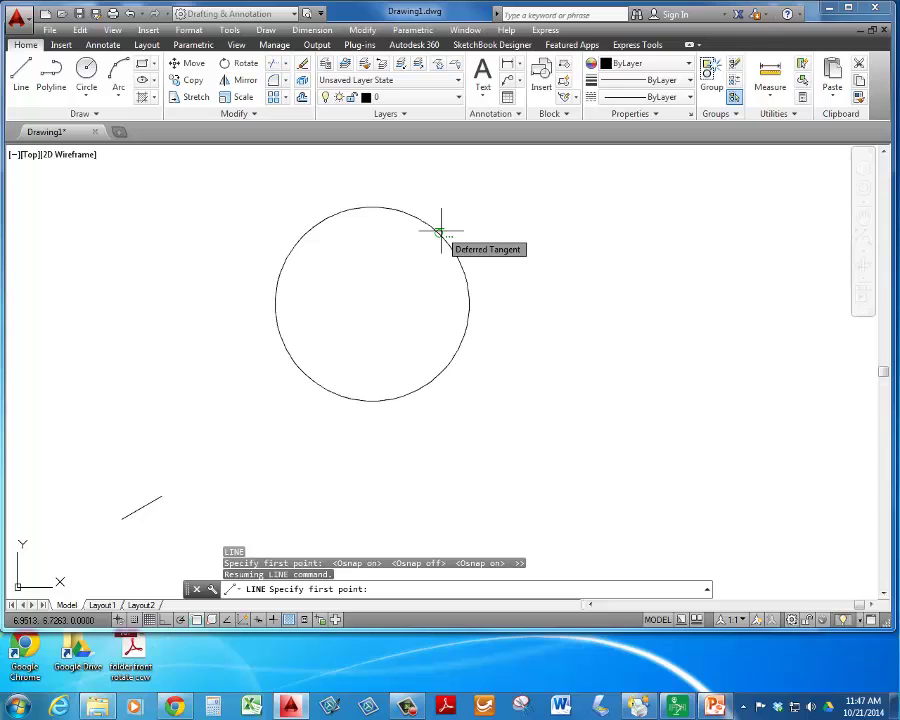
Draw a line from a tangent point on the circle's upper right down toward the lower right
click(440, 233)
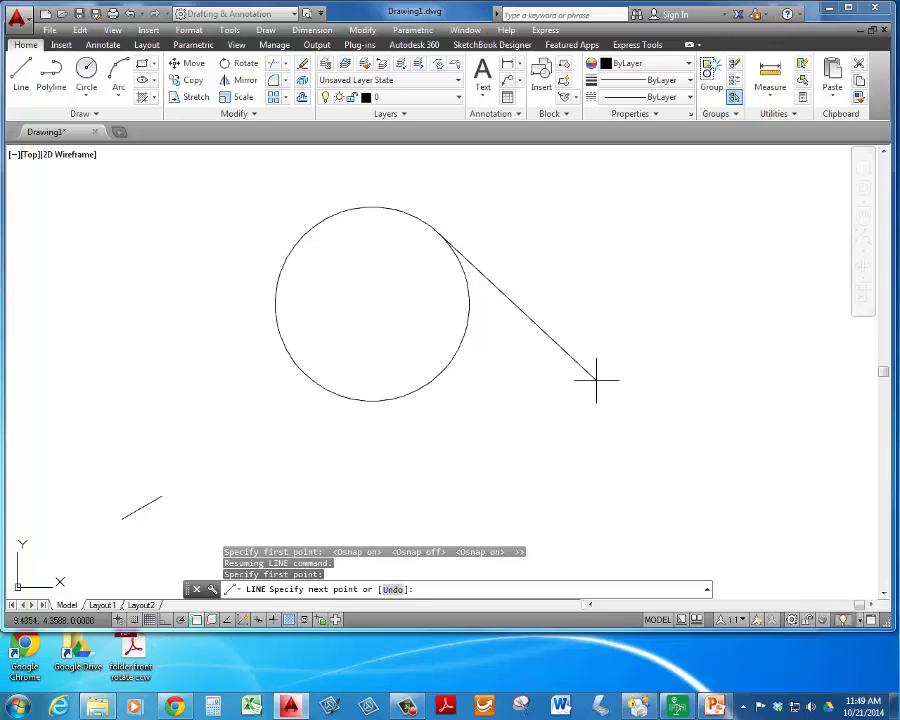
click(596, 380)
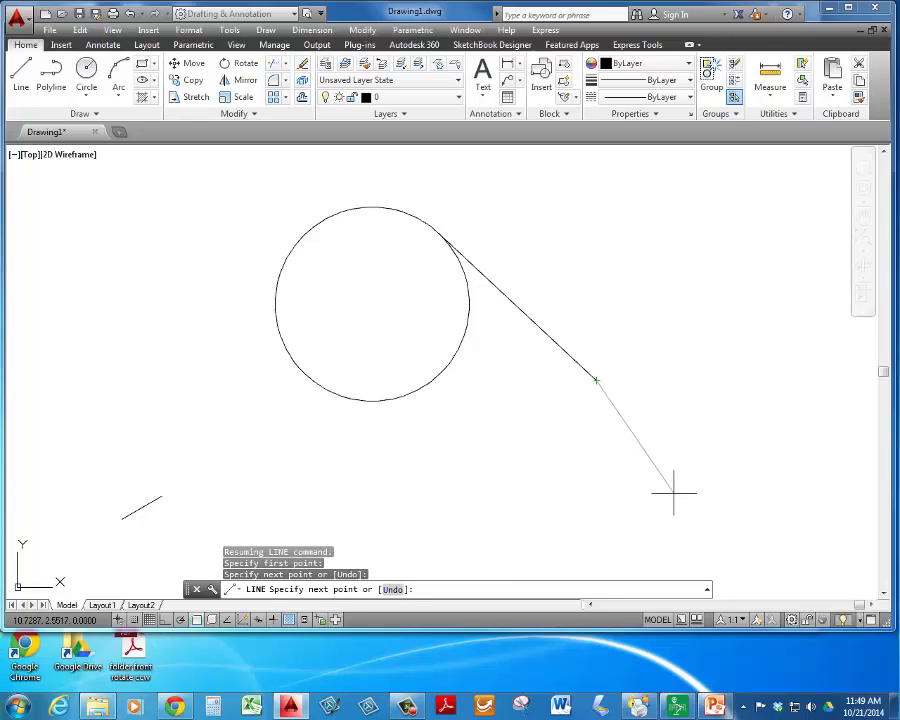
key(Return)
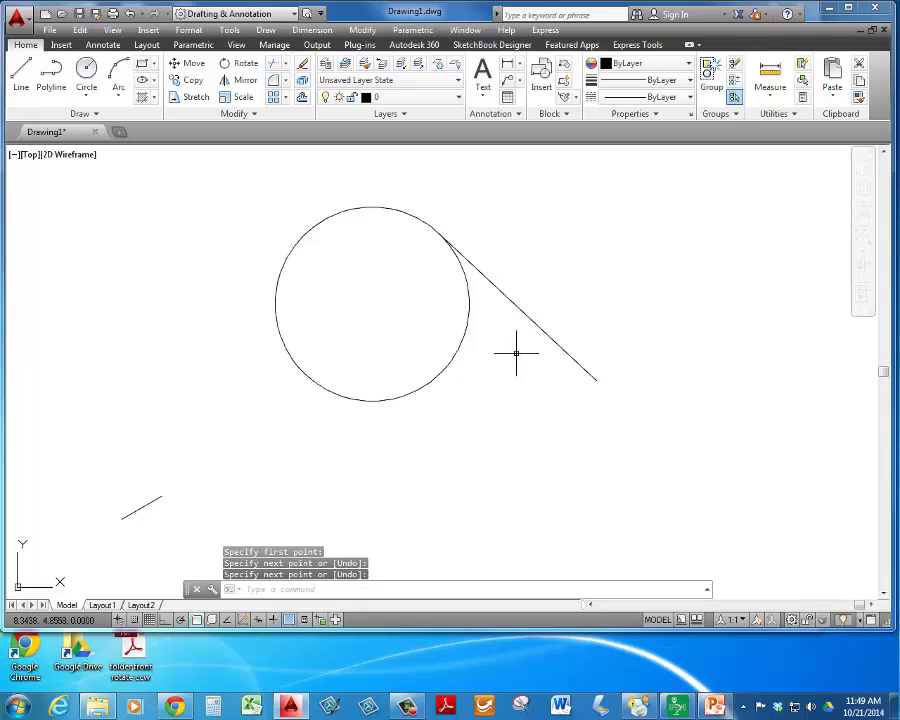
Start a new line whose first point snaps perpendicular onto the tangent line using PER
text(l)
key(Return)
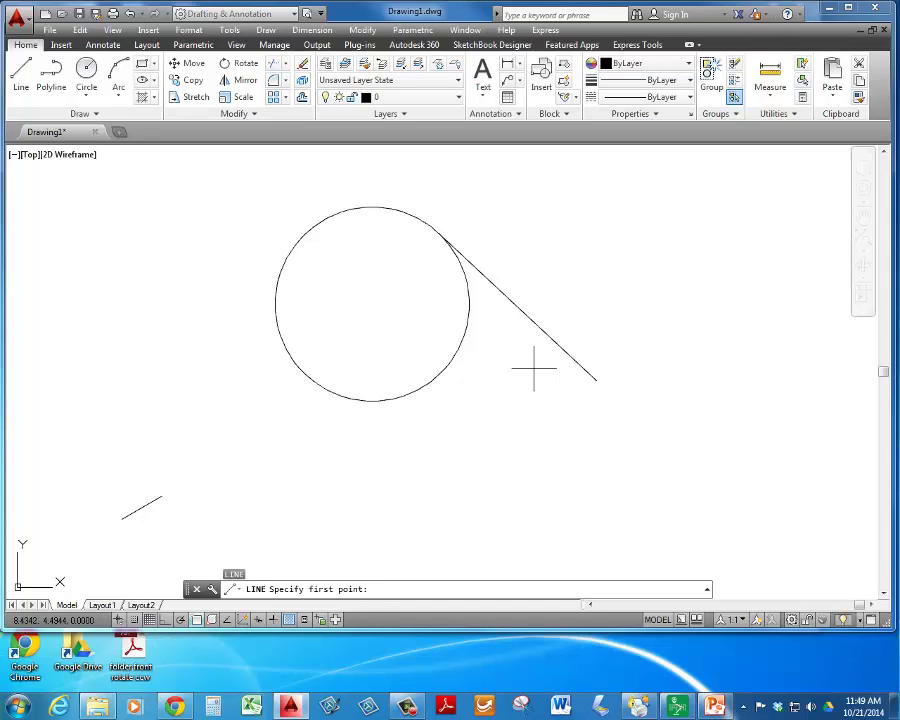
text(per)
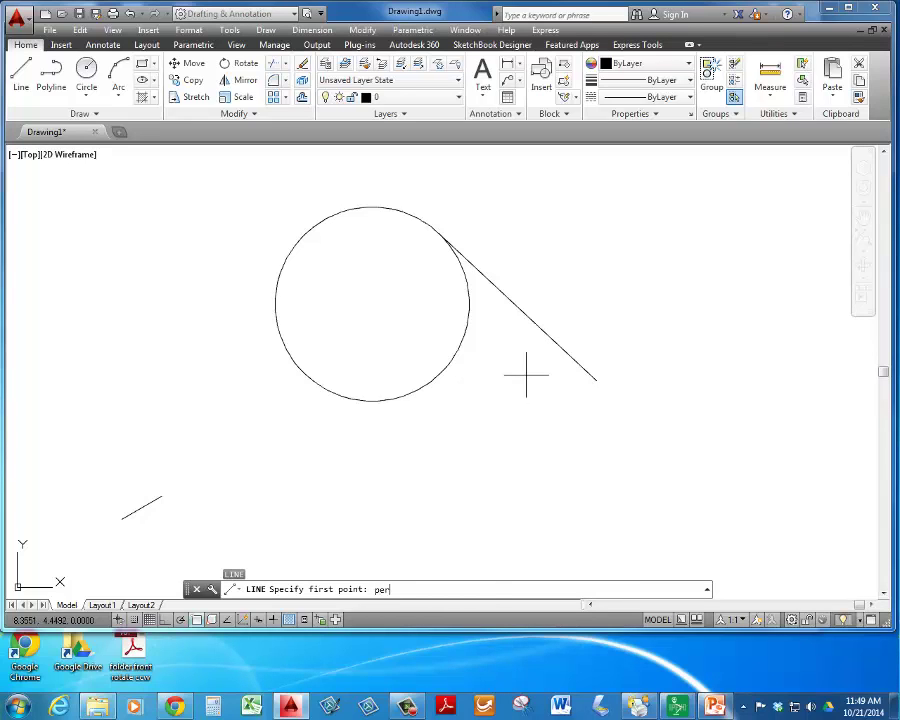
key(Return)
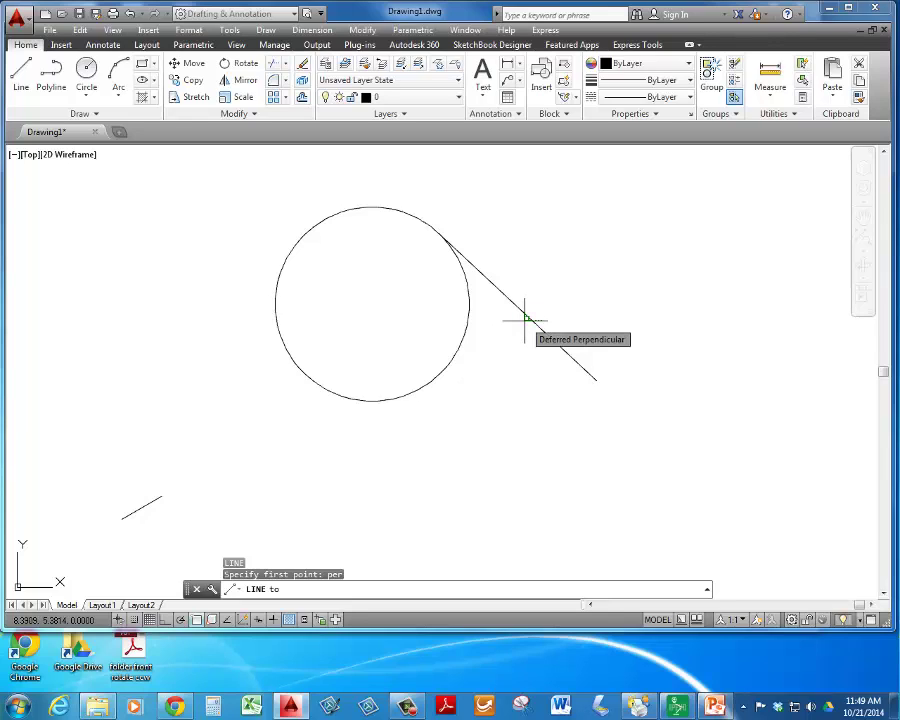
click(525, 320)
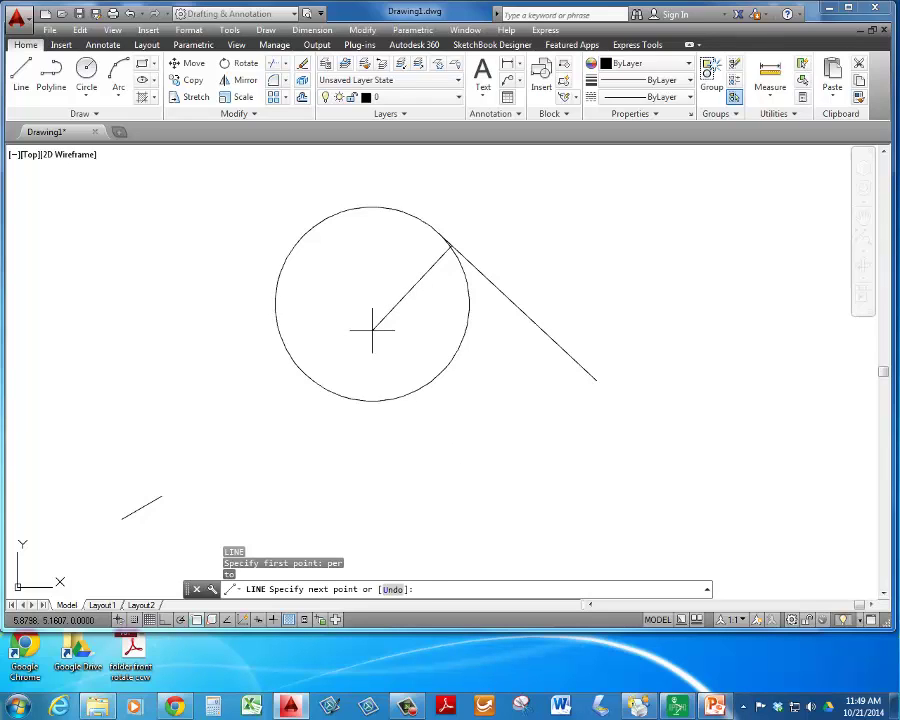
Snap the line's endpoint to the circle's centre with CEN, drawing the radius, and end LINE
text(cen)
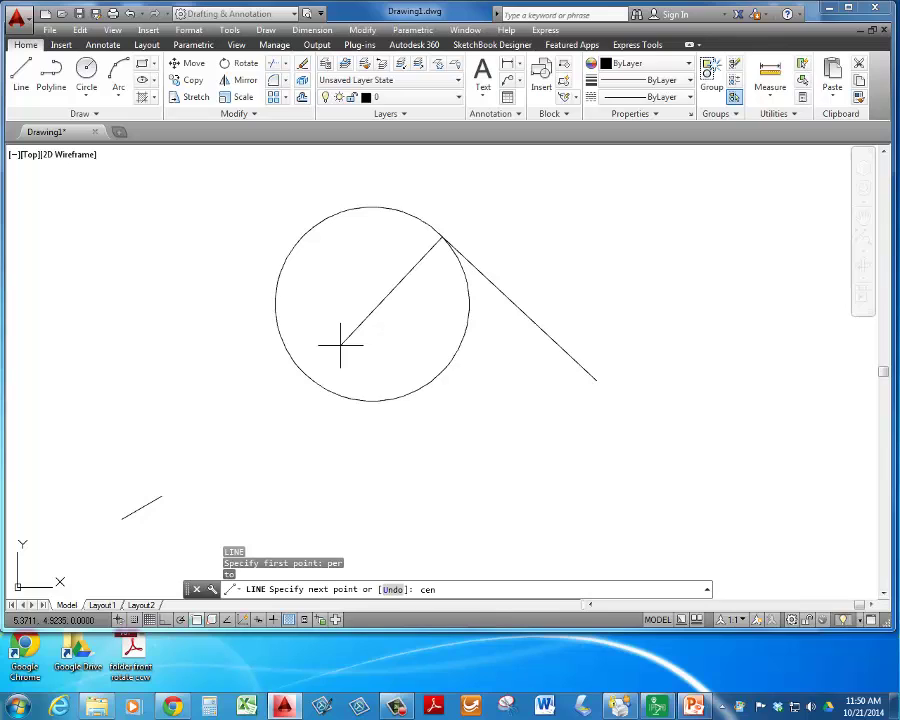
key(Return)
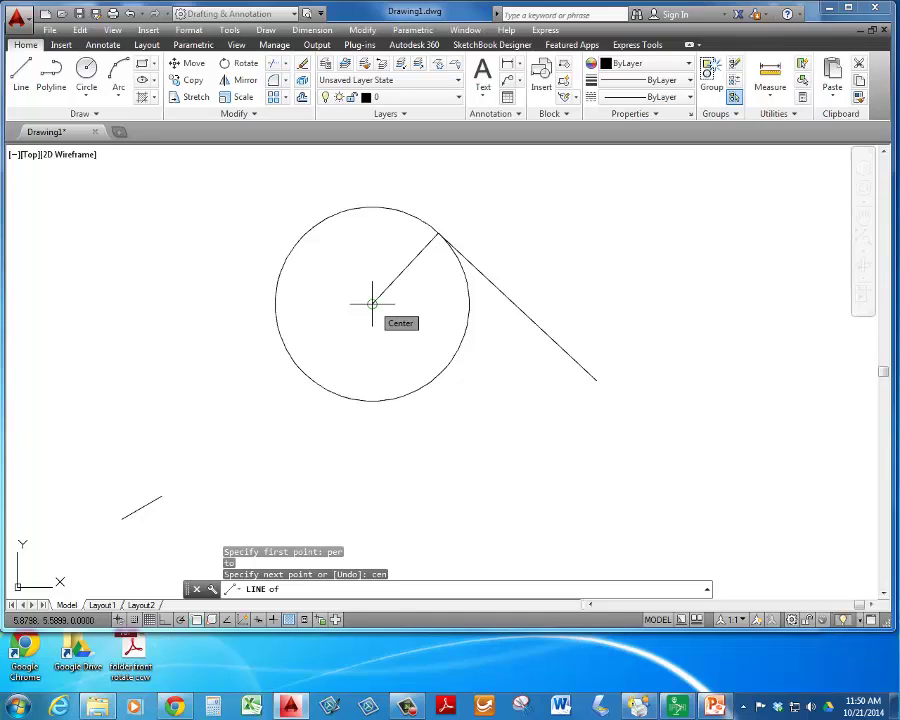
click(372, 303)
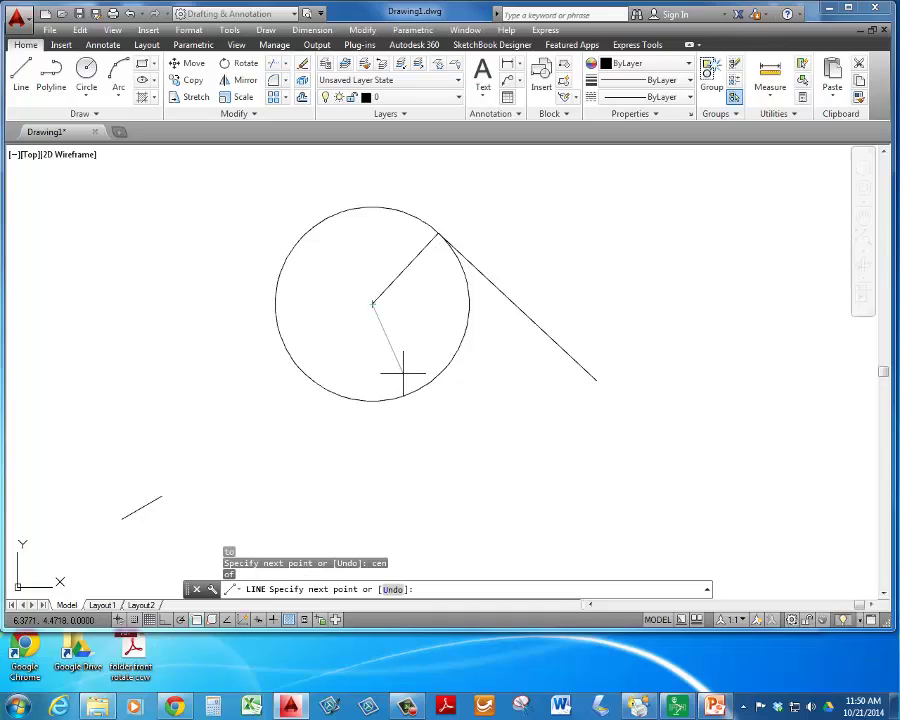
key(Return)
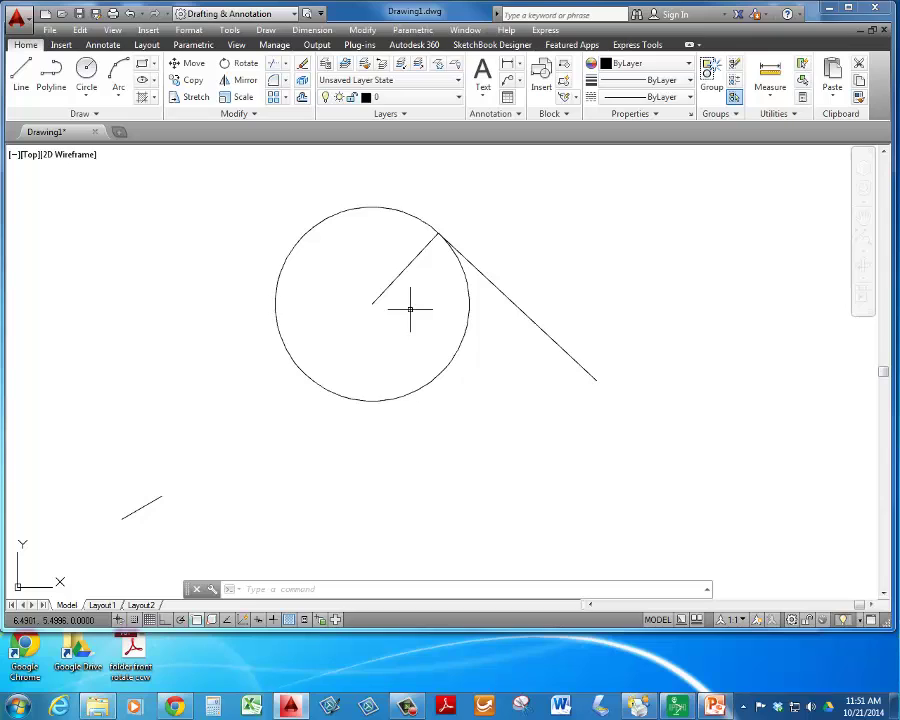
LIST the radius line (1.5619, 227°) and tangent line (3.4752, 317°)
text(11)
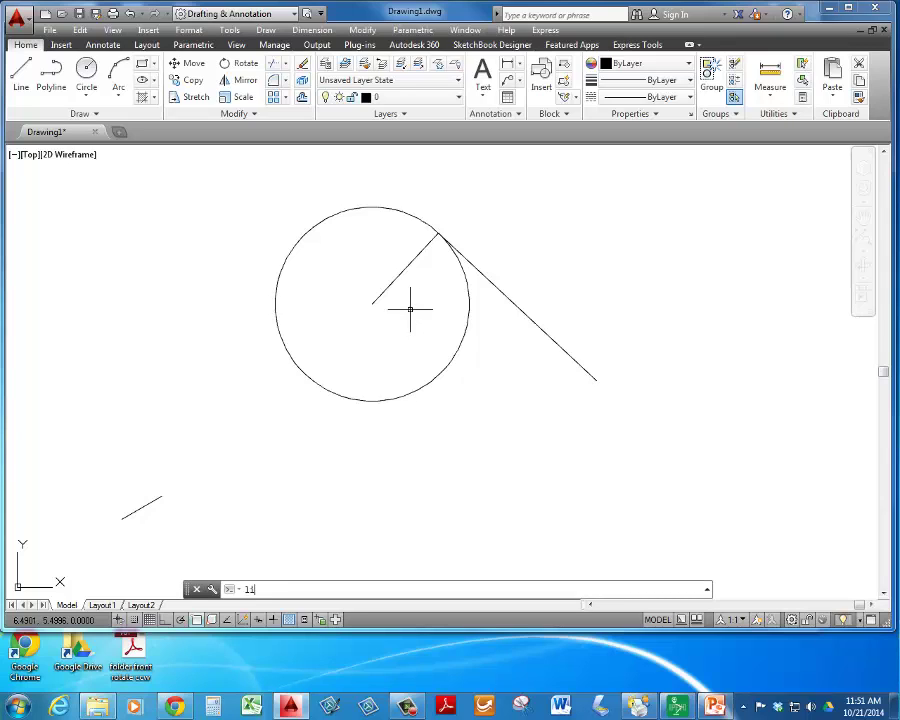
text(st)
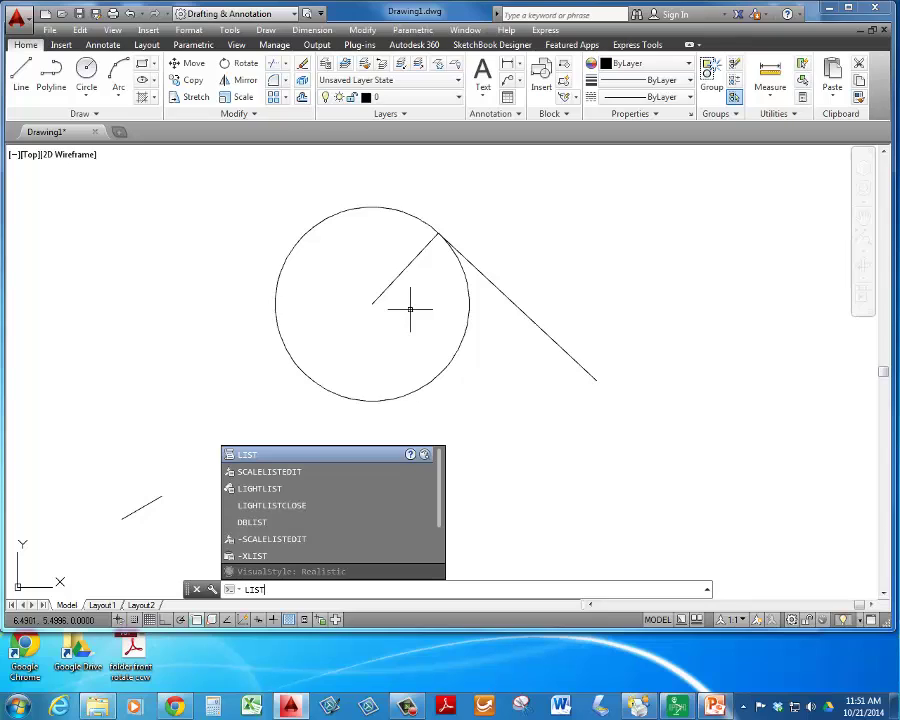
key(Return)
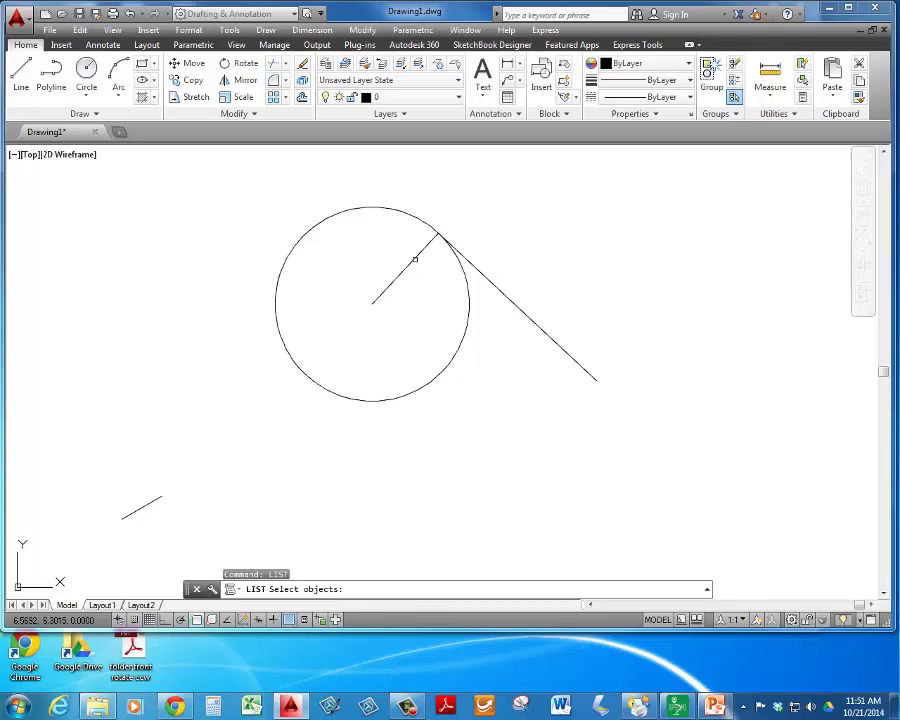
double_click(414, 259)
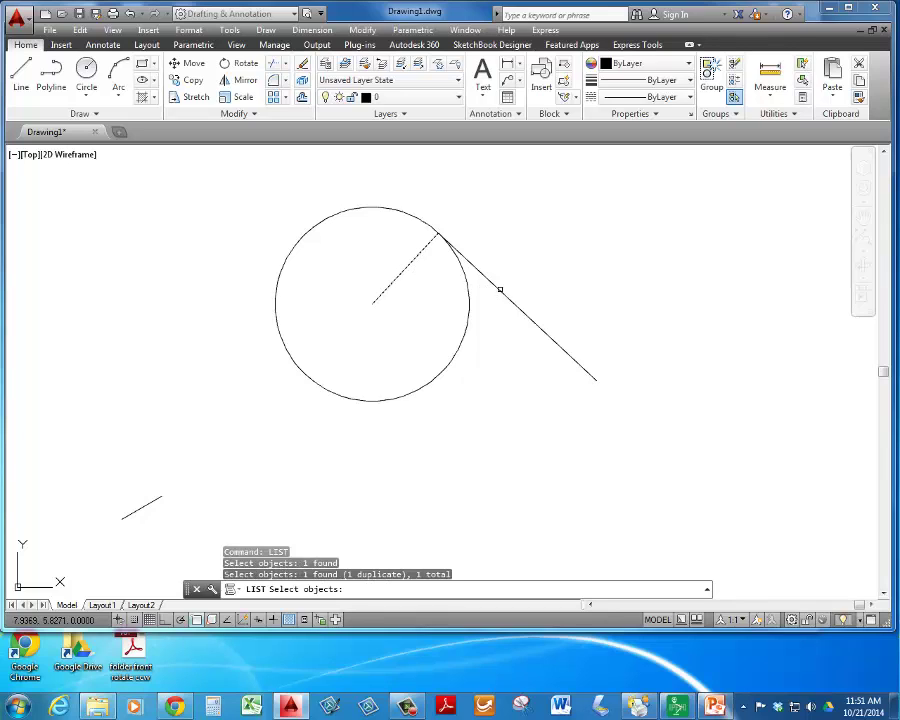
click(500, 290)
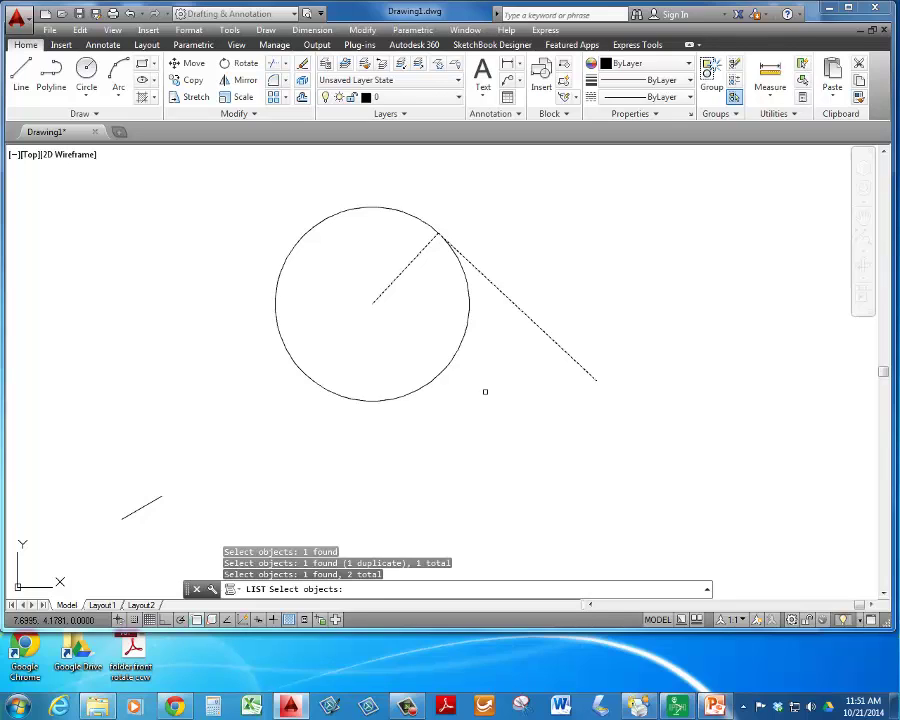
key(Return)
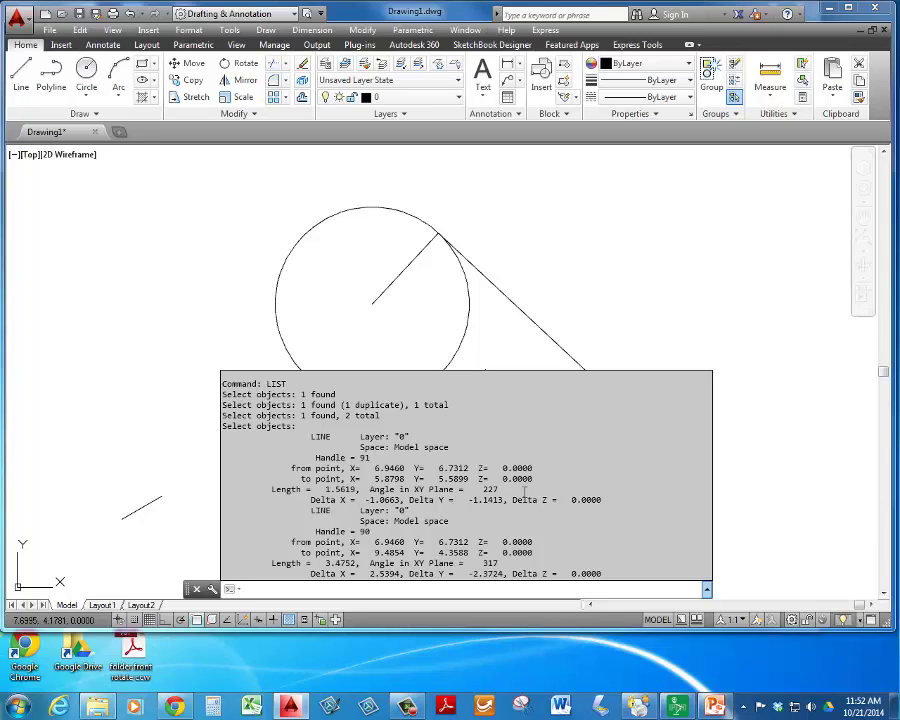
Close the LIST text window to return to the circle drawing
key(Escape)
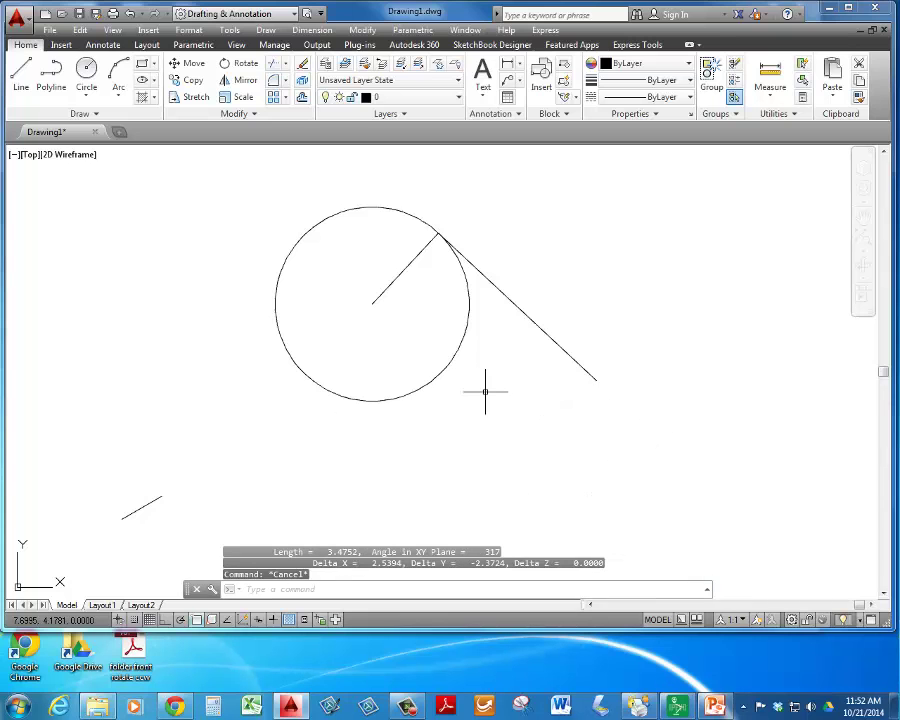
Bring the IPEVO Presenter document camera view of the textbook to the front
click(677, 706)
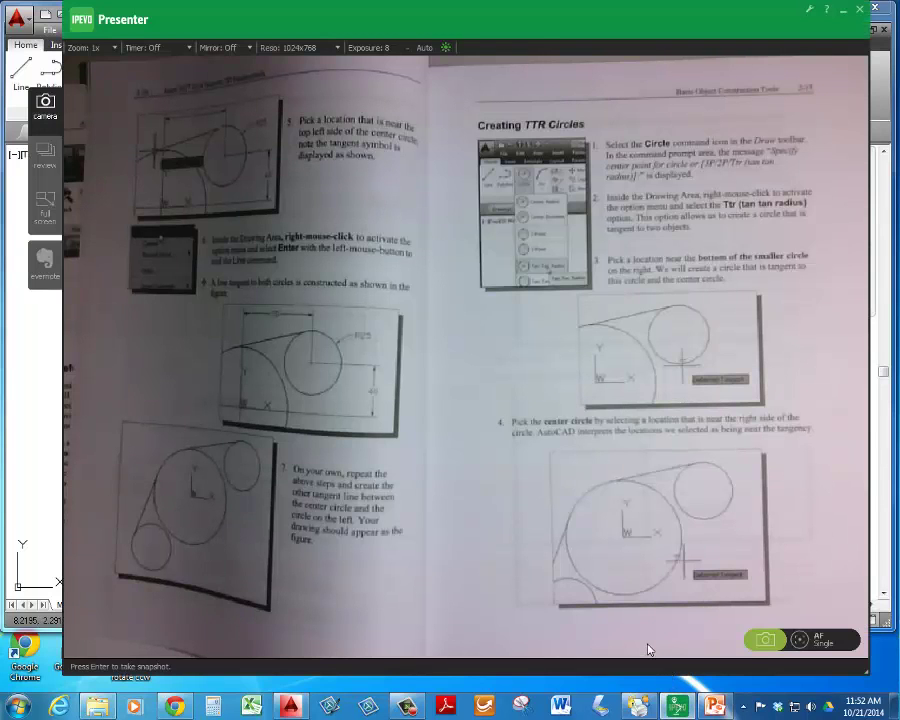